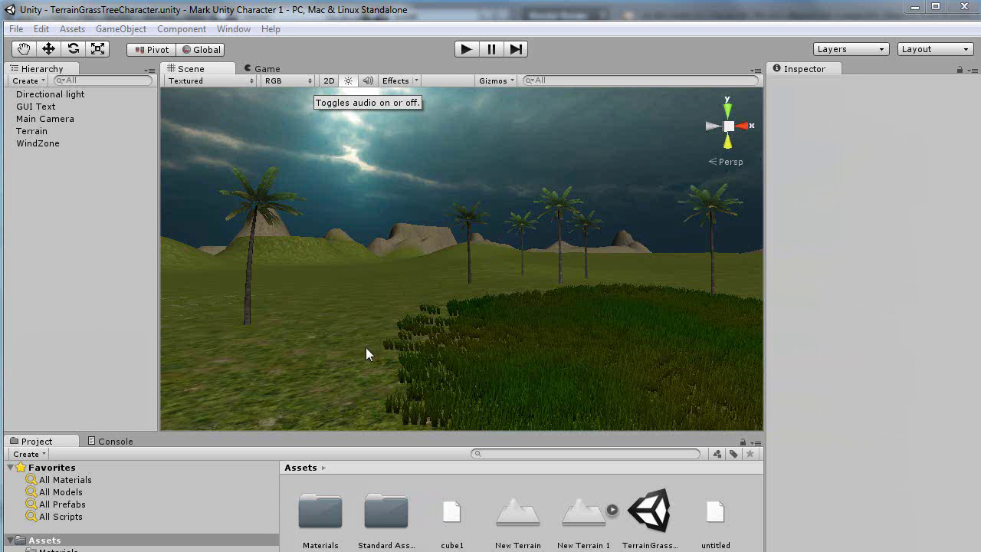
- Look over the palm-tree terrain in the Scene view, selecting the Terrain and the Main Camera
{"action": "left_click", "coordinate": [404, 351]}
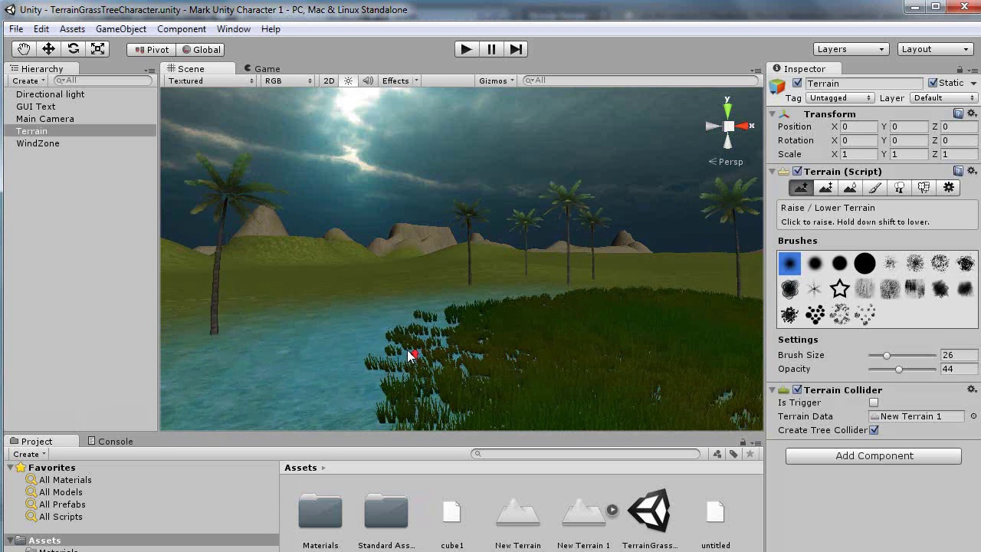
{"action": "scroll", "coordinate": [407, 349], "scroll_direction": "down", "scroll_amount": 3}
{"action": "left_click_drag", "start_coordinate": [475, 347], "coordinate": [536, 345]}
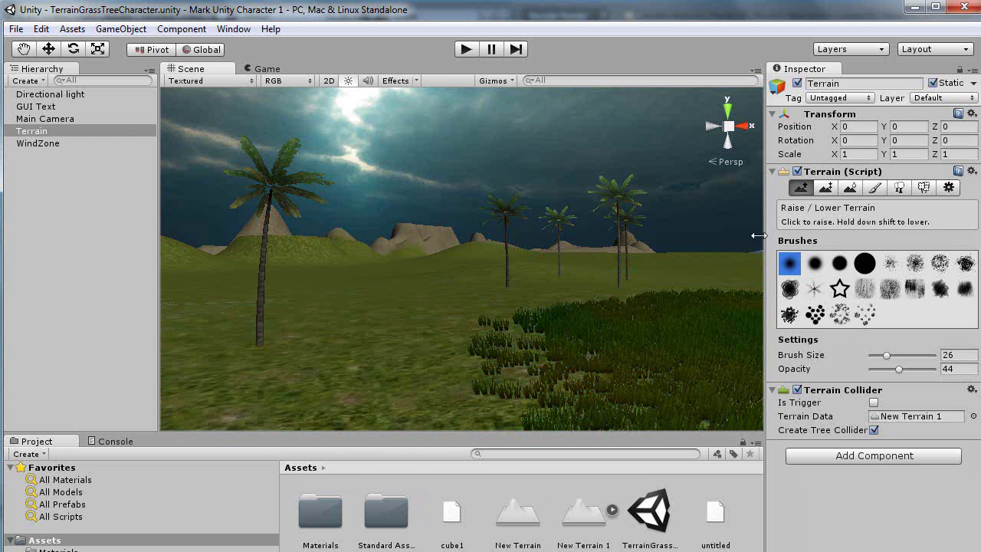
{"action": "left_click", "coordinate": [35, 120]}
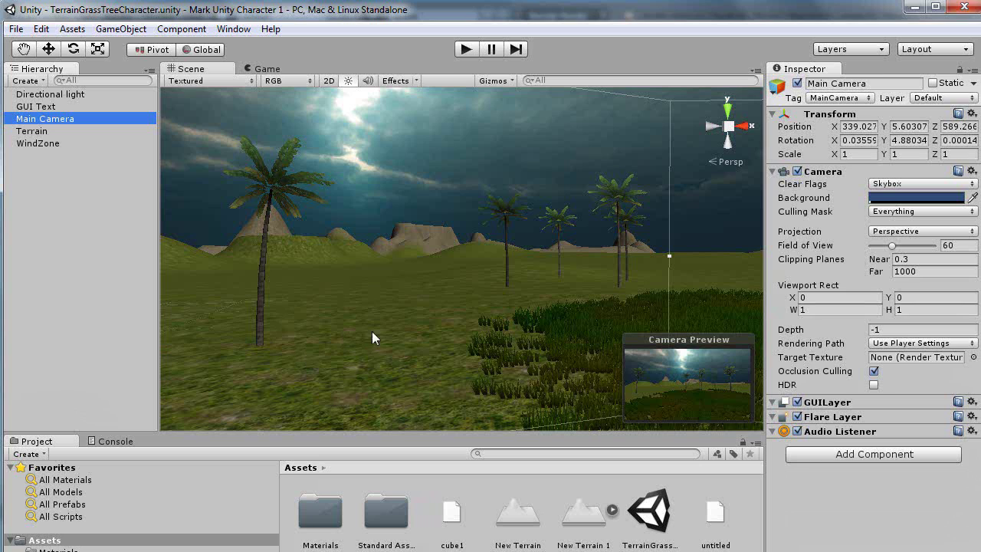
{"action": "middle_click_drag", "start_coordinate": [298, 358], "coordinate": [454, 365]}
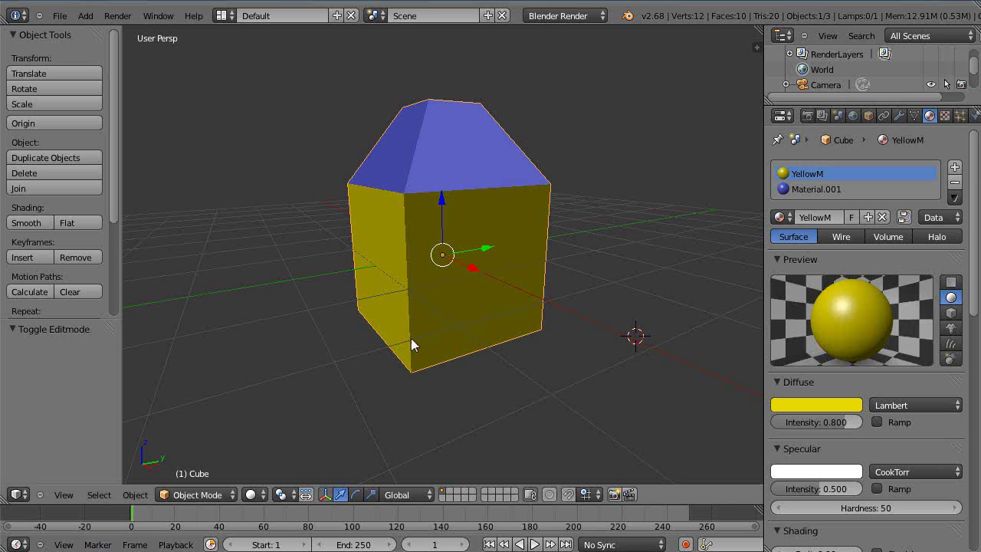
- Switch to Blender and examine the house-shaped cube and its yellow and blue materials
{"action": "scroll", "coordinate": [445, 195], "scroll_direction": "down", "scroll_amount": 6}
{"action": "scroll", "coordinate": [445, 207], "scroll_direction": "up", "scroll_amount": 6}
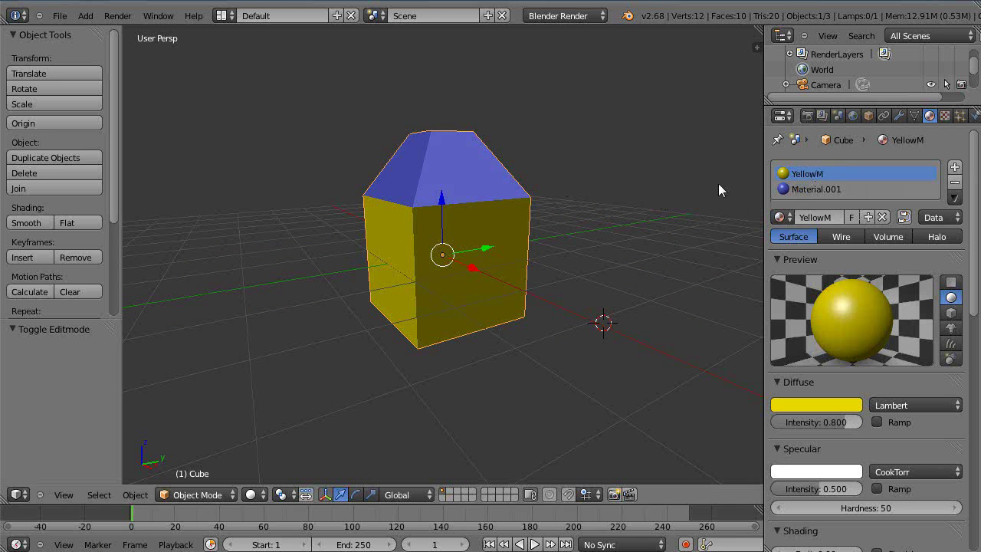
{"action": "left_click", "coordinate": [809, 196]}
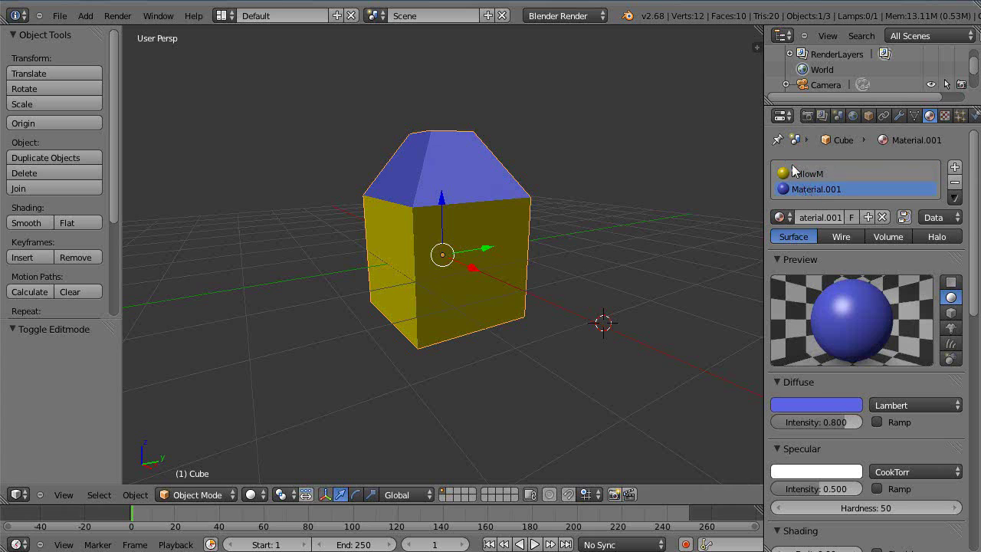
{"action": "left_click", "coordinate": [797, 174]}
{"action": "scroll", "coordinate": [435, 254], "scroll_direction": "down", "scroll_amount": 5}
{"action": "scroll", "coordinate": [438, 254], "scroll_direction": "up", "scroll_amount": 6}
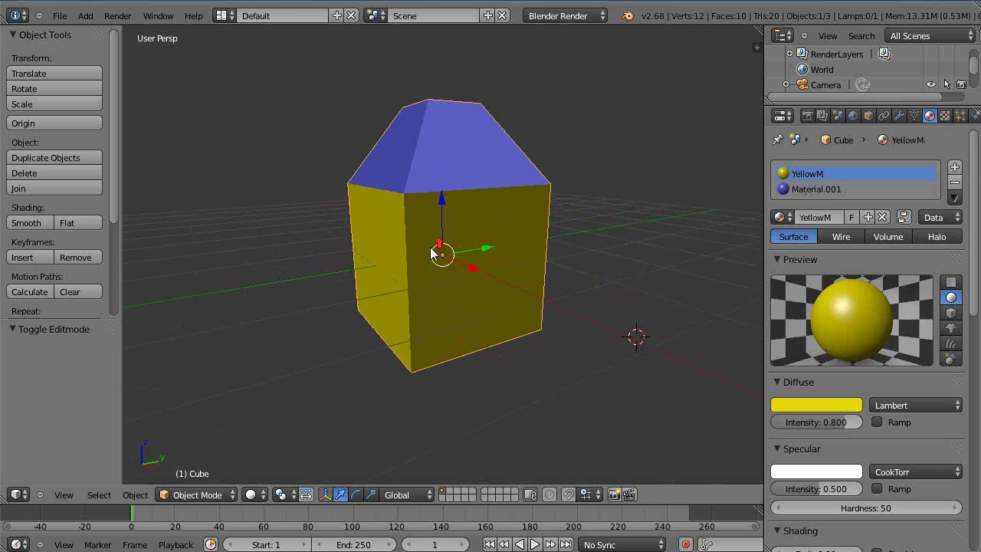
{"action": "scroll", "coordinate": [438, 254], "scroll_direction": "down", "scroll_amount": 4}
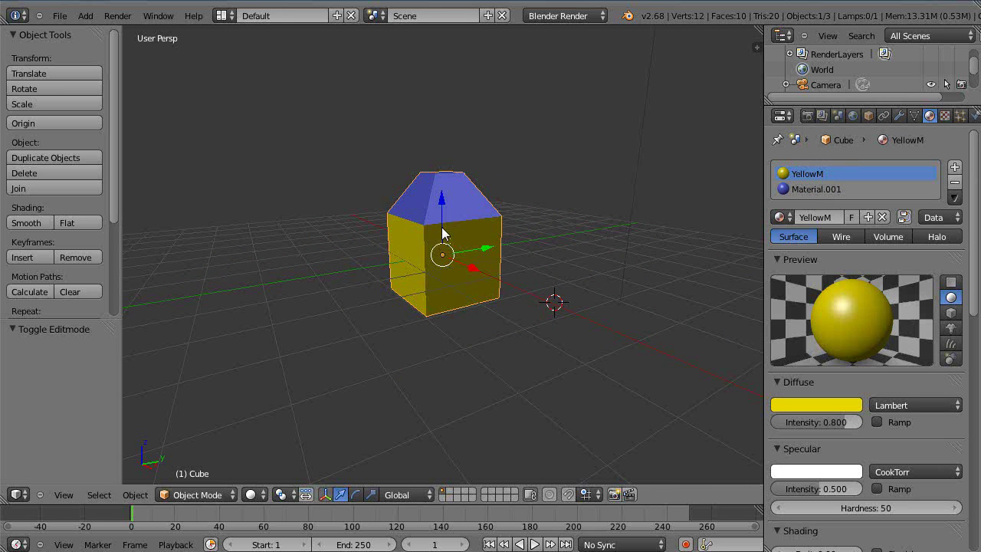
- Export the model in Wavefront OBJ format as thing1.obj to the Unity project's Assets folder and switch to Unity to check it
{"action": "left_click", "coordinate": [59, 15]}
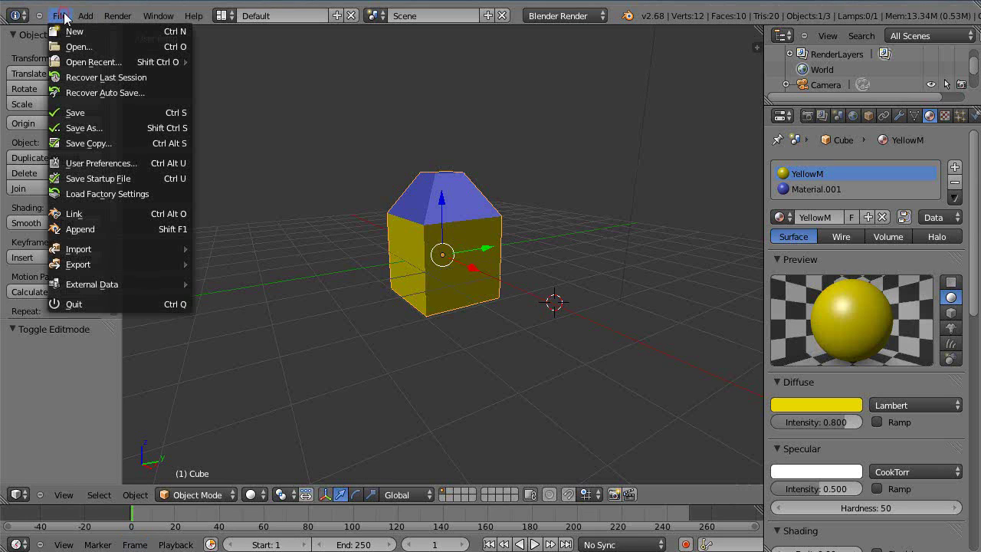
{"action": "mouse_move", "coordinate": [87, 262]}
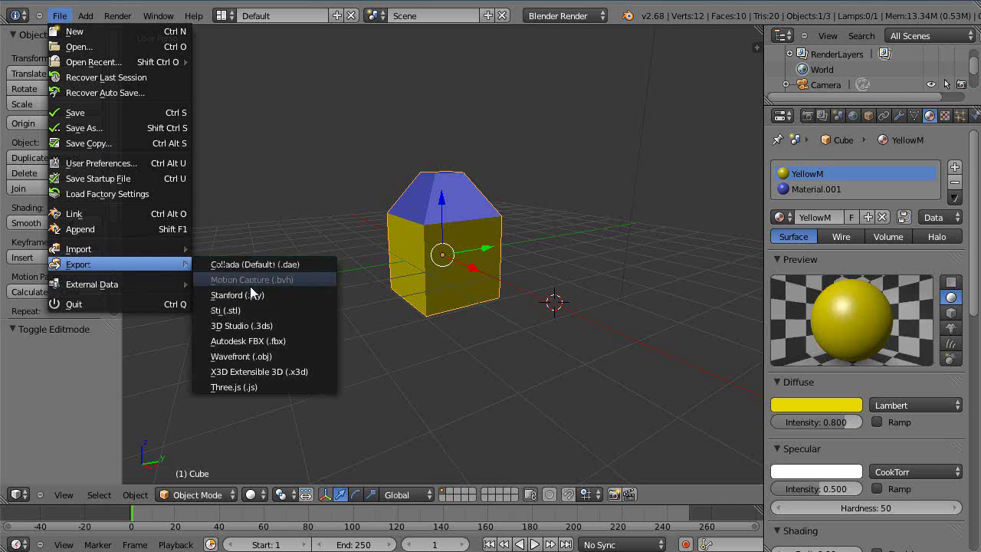
{"action": "left_click", "coordinate": [240, 357]}
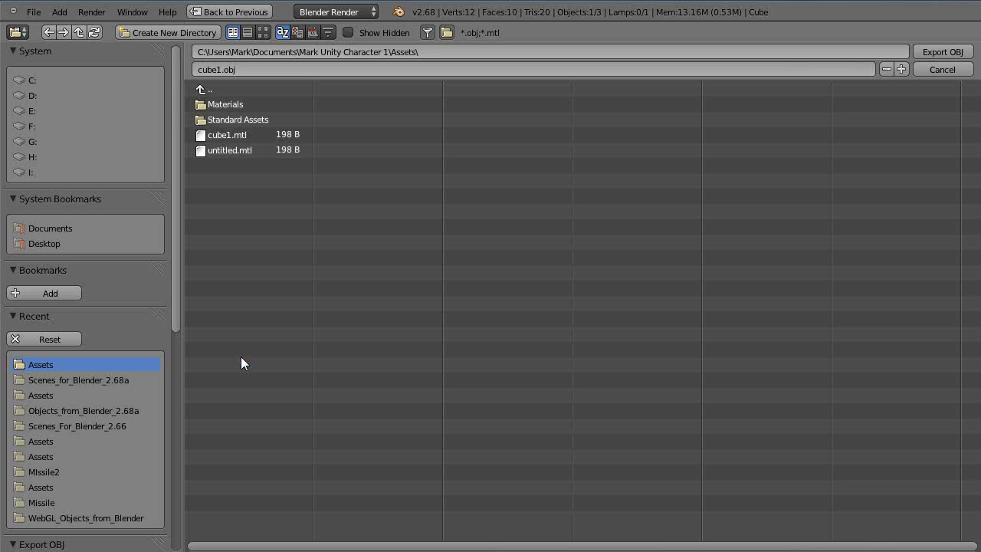
{"action": "left_click", "coordinate": [220, 69]}
{"action": "key", "text": "BackSpace"}
{"action": "type", "text": "thing1"}
{"action": "key", "text": "Return"}
{"action": "left_click", "coordinate": [942, 52]}
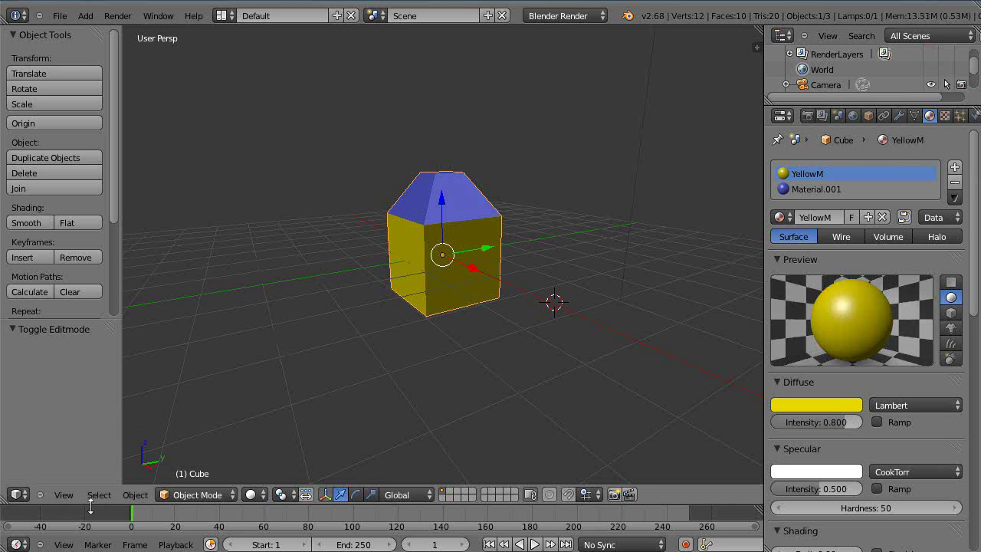
{"action": "key", "text": "alt+Tab"}
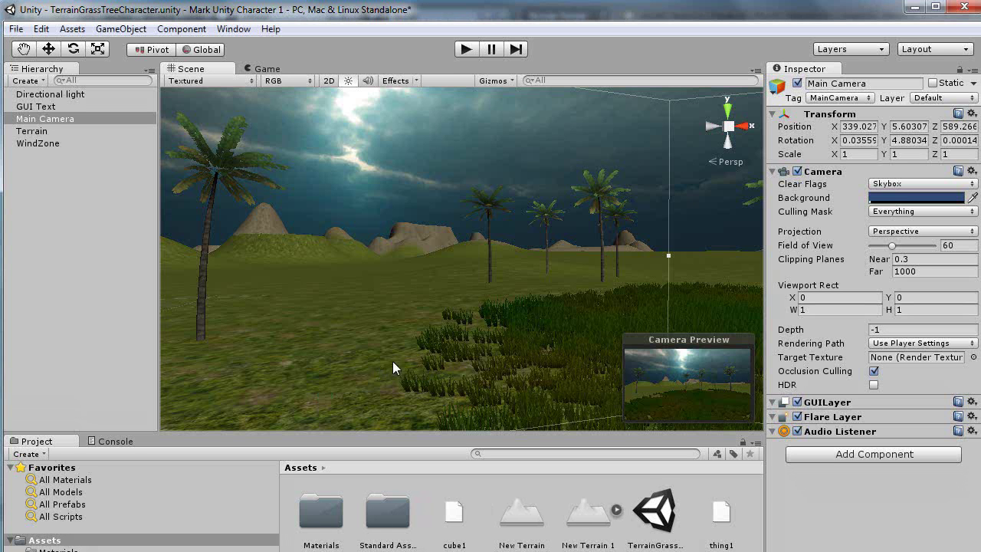
- Return to Blender and reopen the Wavefront OBJ export to check its destination folder, leaving without exporting
{"action": "key", "text": "alt+Tab"}
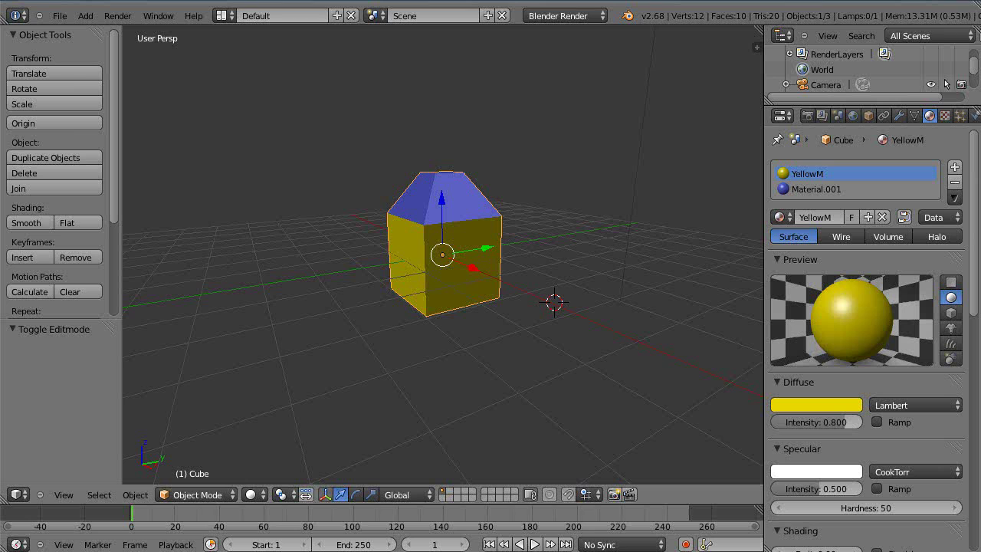
{"action": "left_click", "coordinate": [55, 16]}
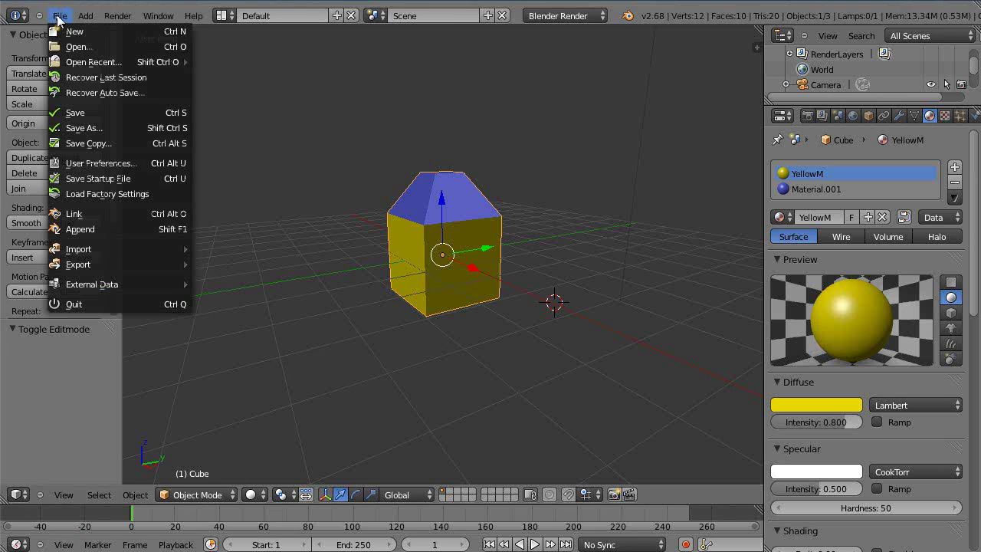
{"action": "left_click", "coordinate": [86, 265]}
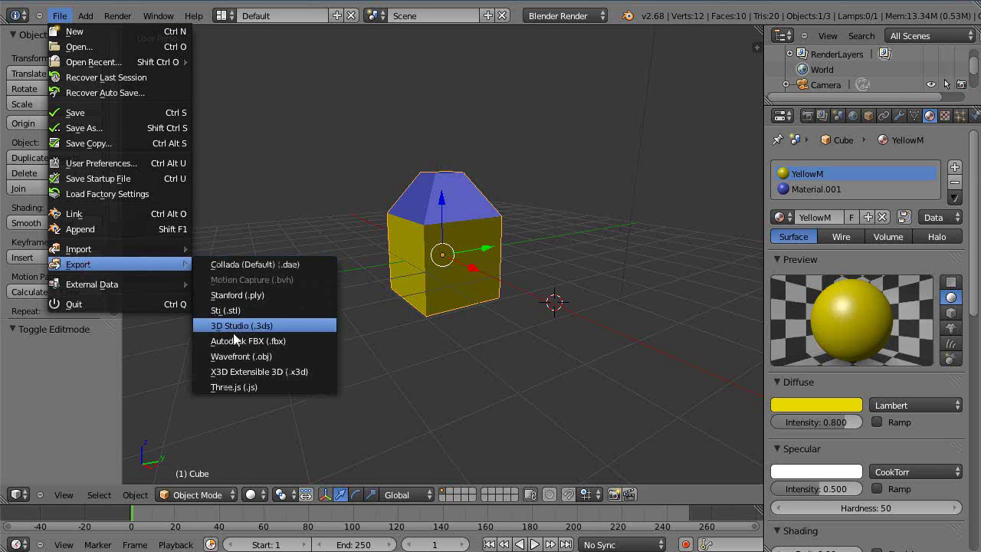
{"action": "left_click", "coordinate": [242, 357]}
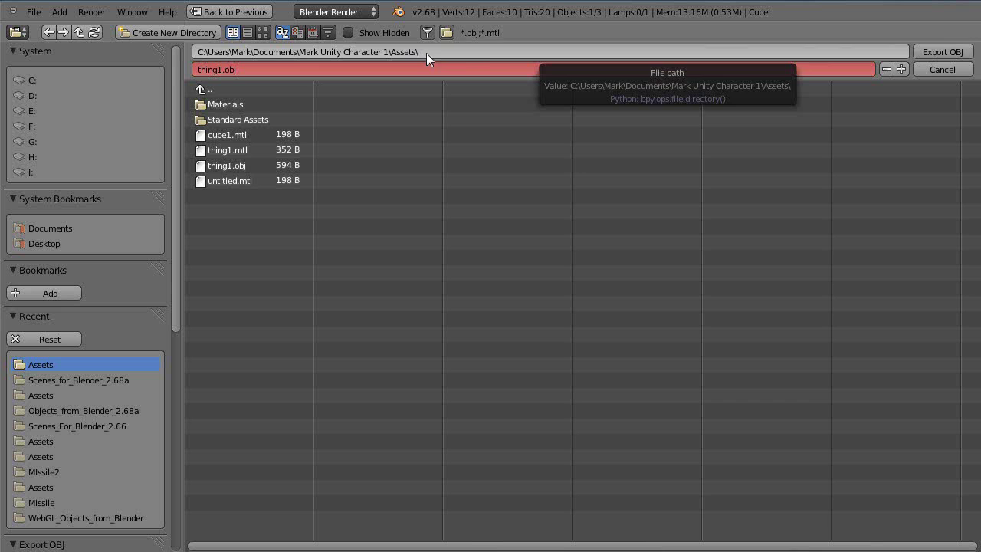
{"action": "left_click", "coordinate": [945, 67]}
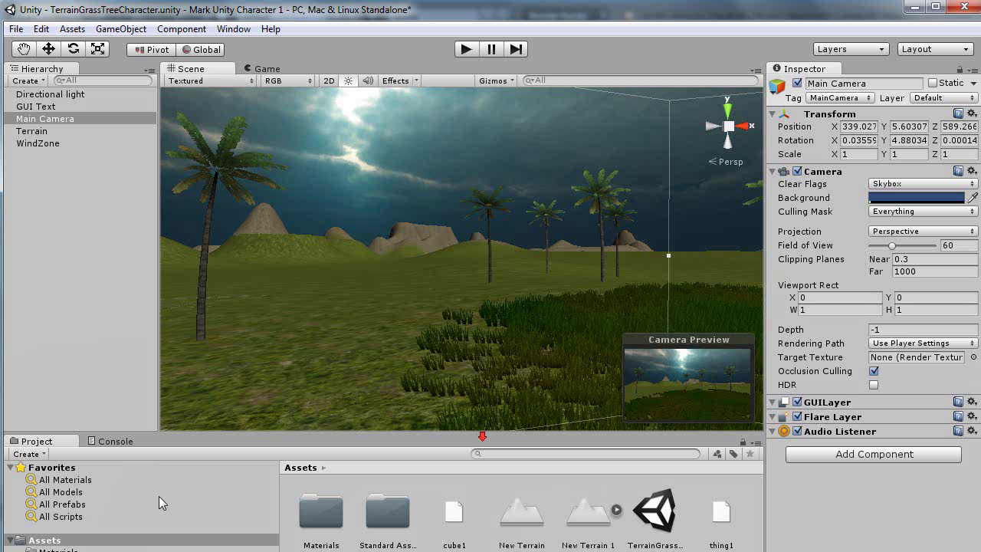
- Switch to Unity, select the Assets folder and enlarge the project browser to inspect the imported thing1 model
{"action": "left_click", "coordinate": [49, 539]}
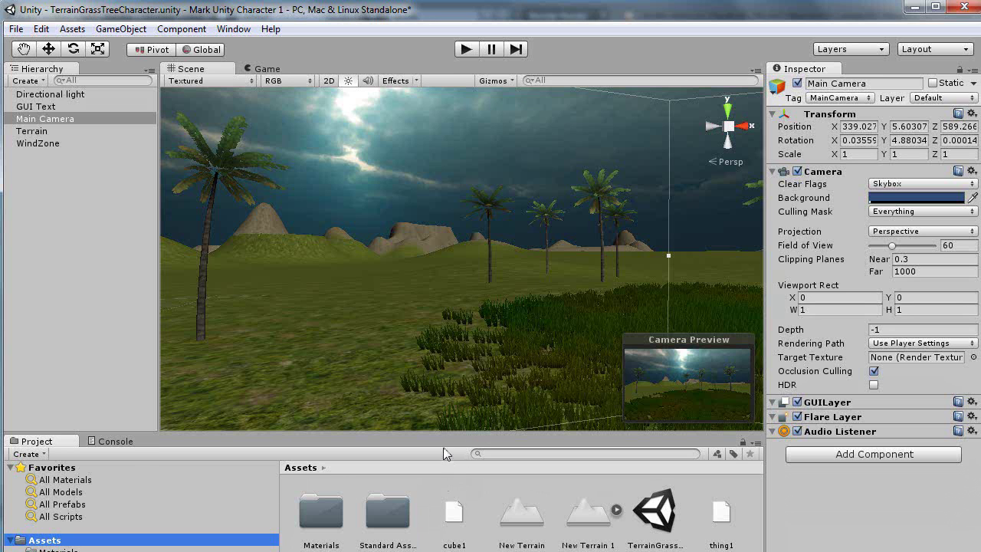
{"action": "left_click_drag", "start_coordinate": [442, 434], "coordinate": [455, 361]}
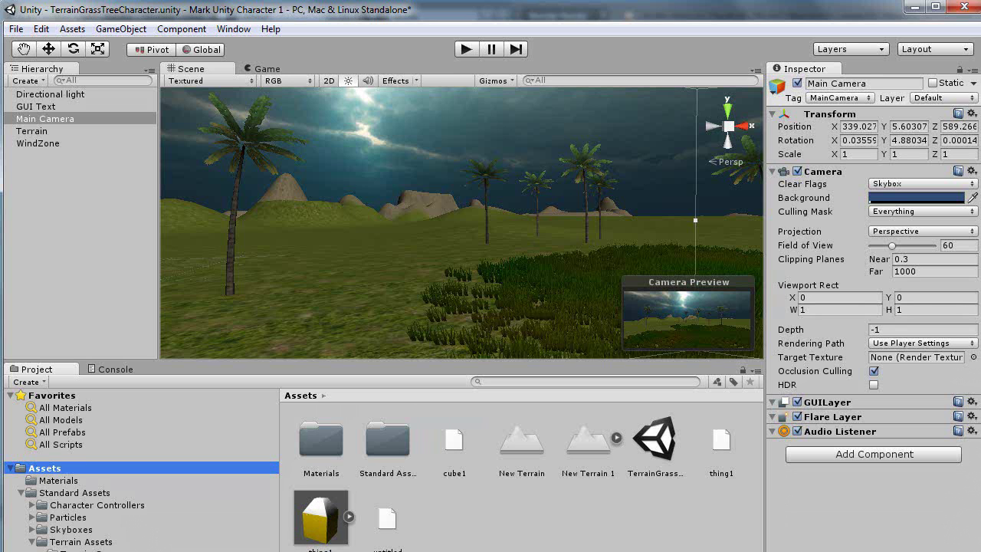
{"action": "double_click", "coordinate": [322, 521]}
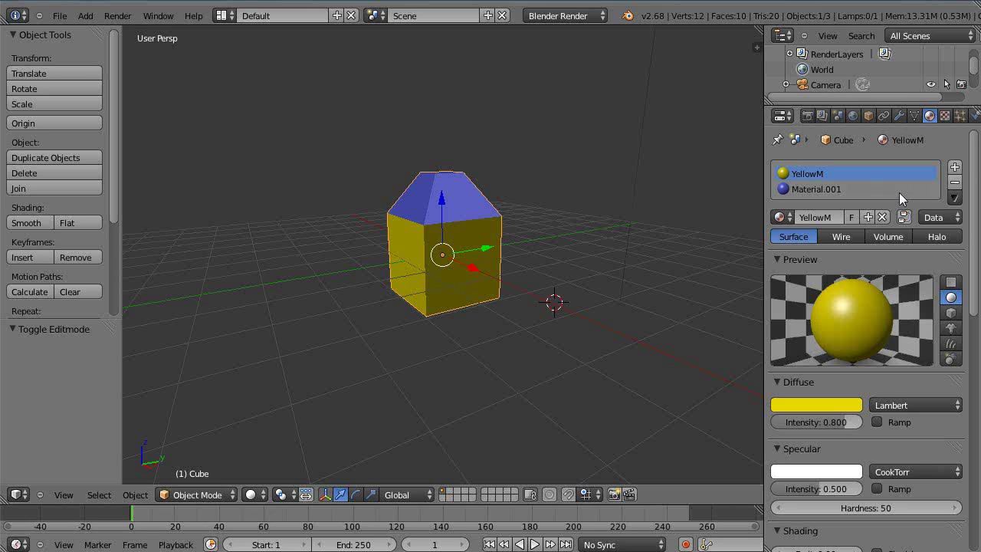
- Switch to Blender and rename the cube's blue roof material as Blue1
{"action": "left_click", "coordinate": [816, 190]}
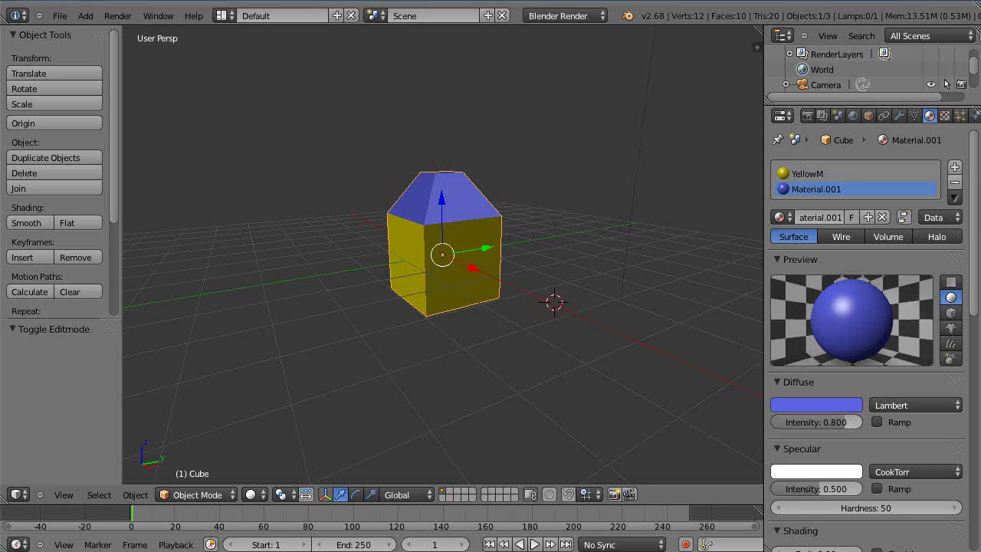
{"action": "left_click", "coordinate": [809, 217]}
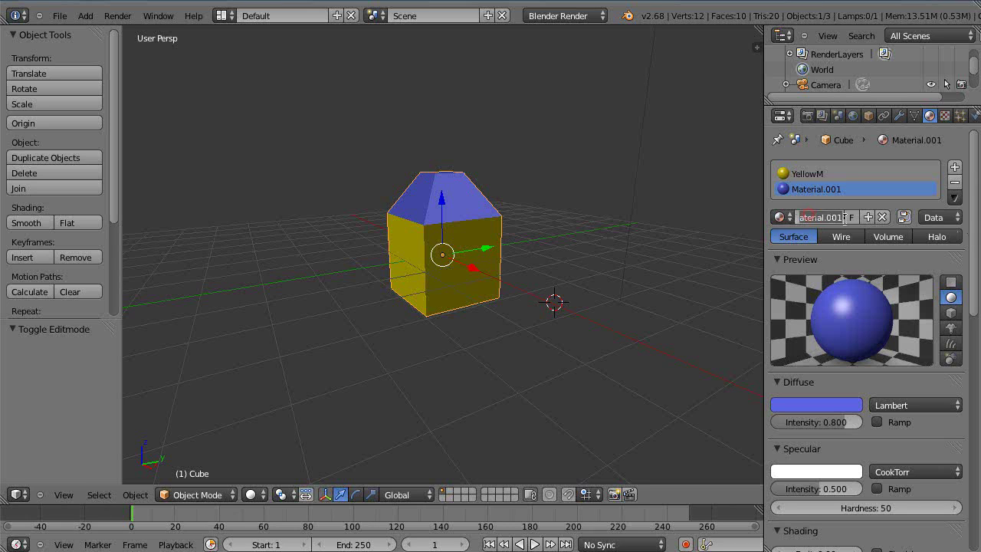
{"action": "type", "text": "Blue"}
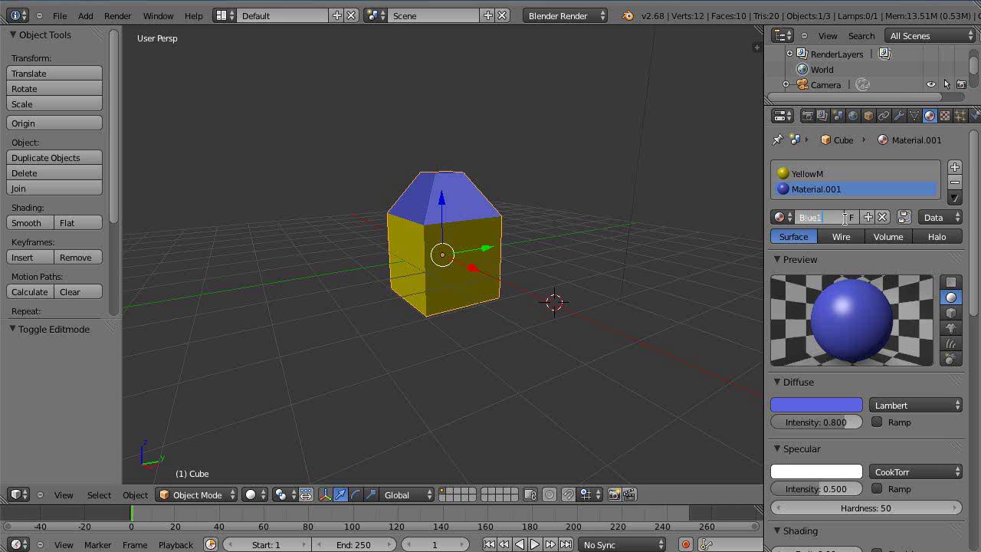
{"action": "type", "text": "1"}
{"action": "key", "text": "Return"}
- Export the model in Wavefront OBJ format as thing2.obj to the Assets folder and switch to Unity to check it
{"action": "left_click", "coordinate": [59, 16]}
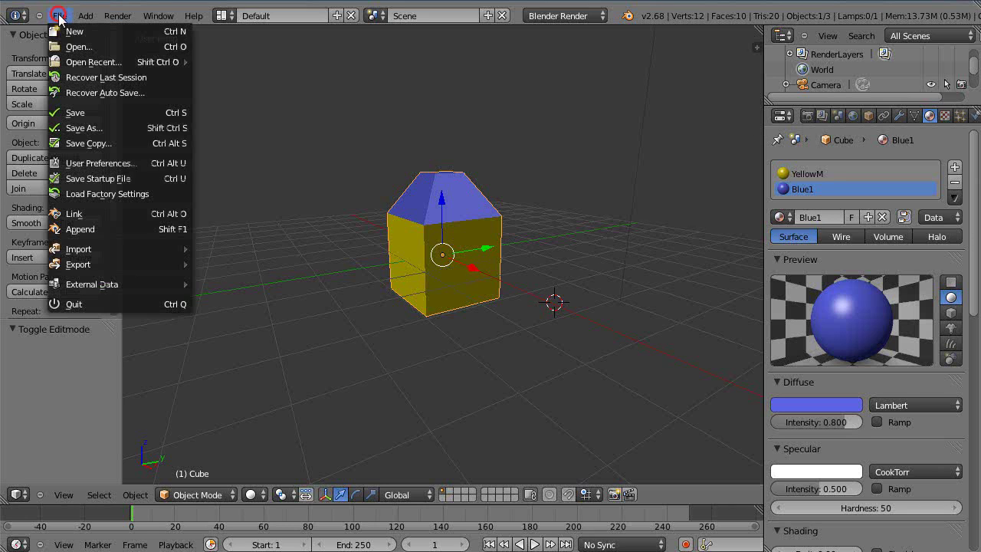
{"action": "mouse_move", "coordinate": [76, 264]}
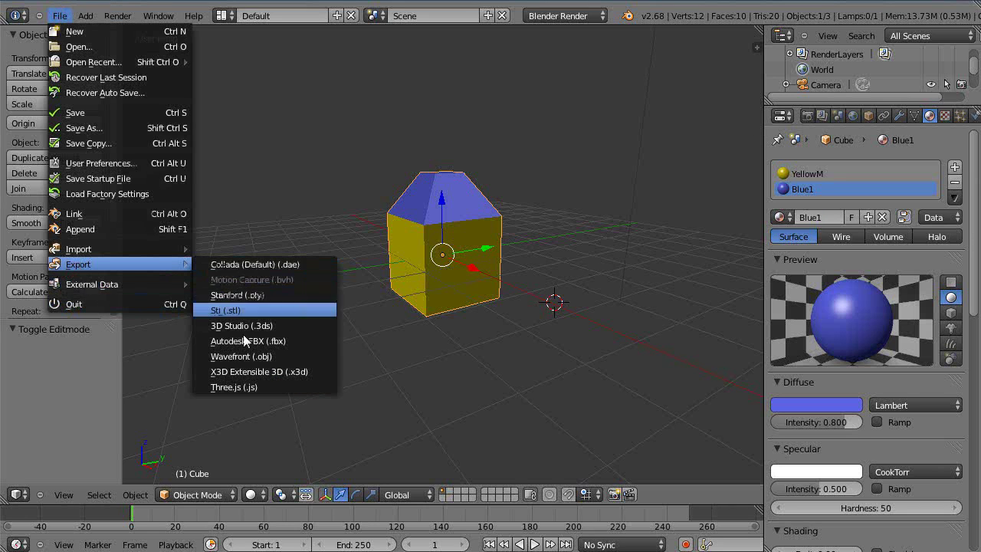
{"action": "left_click", "coordinate": [244, 355]}
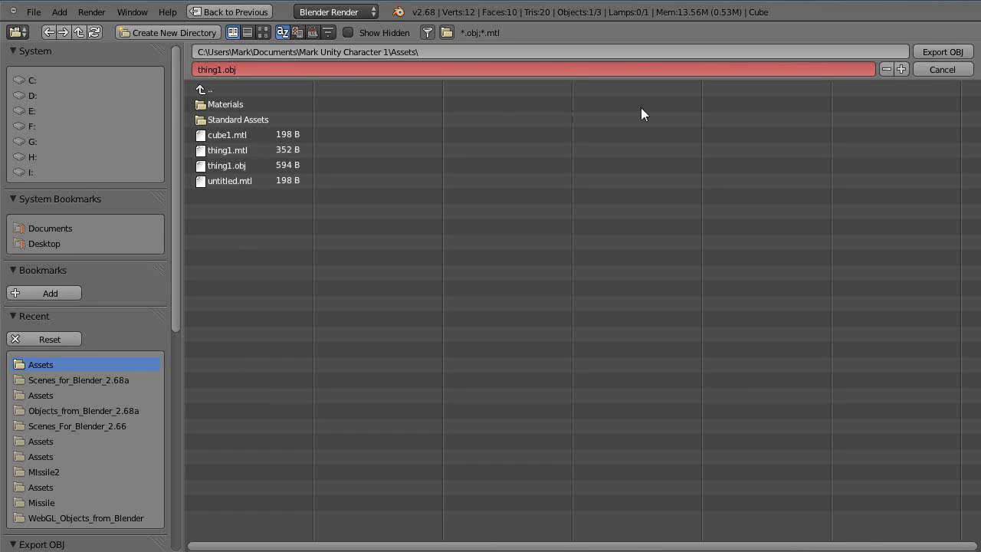
{"action": "left_click", "coordinate": [222, 70]}
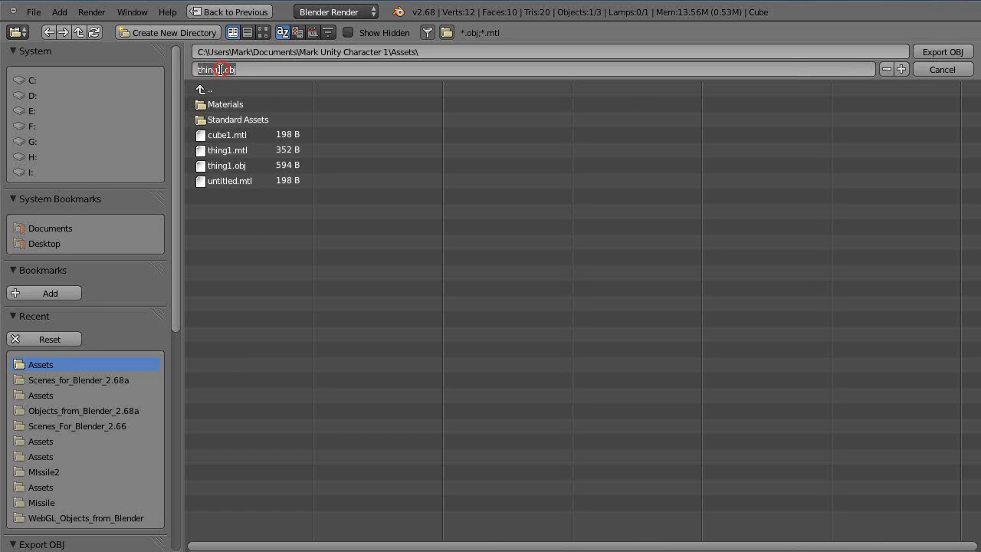
{"action": "left_click", "coordinate": [220, 70]}
{"action": "key", "text": "BackSpace"}
{"action": "type", "text": "2"}
{"action": "key", "text": "Return"}
{"action": "left_click", "coordinate": [943, 52]}
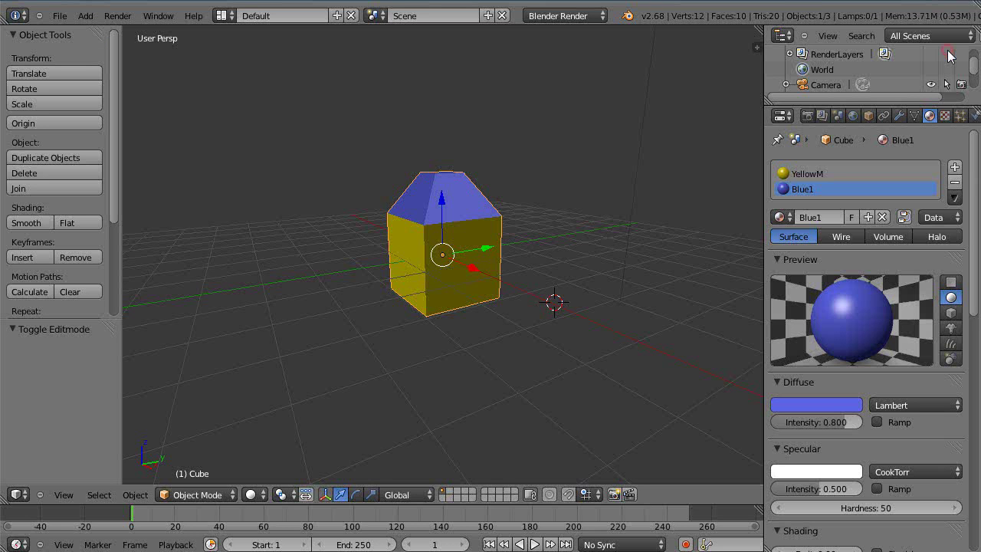
{"action": "key", "text": "alt+Tab"}
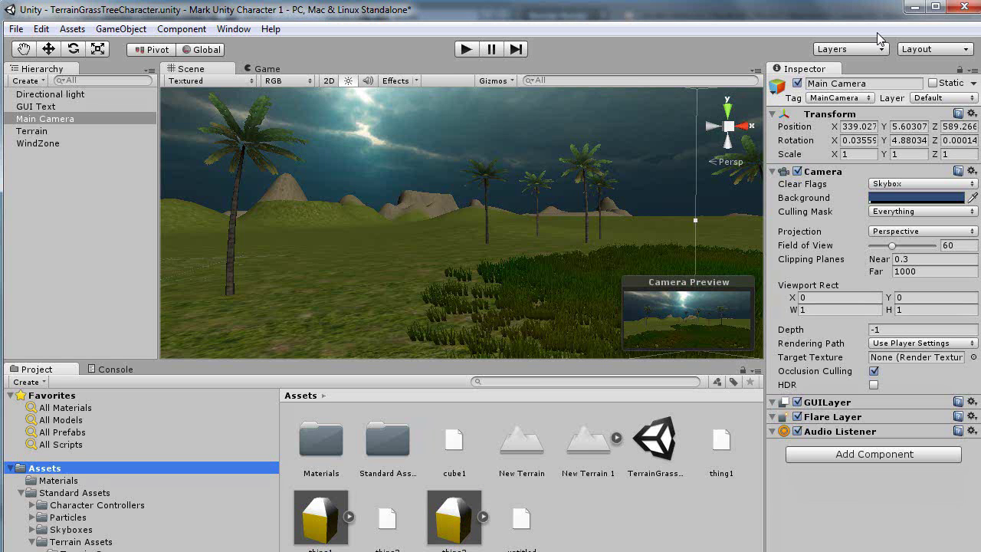
- Return to Blender and export the model in Autodesk FBX format as thing3.fbx to the Assets folder
{"action": "key", "text": "alt+Tab"}
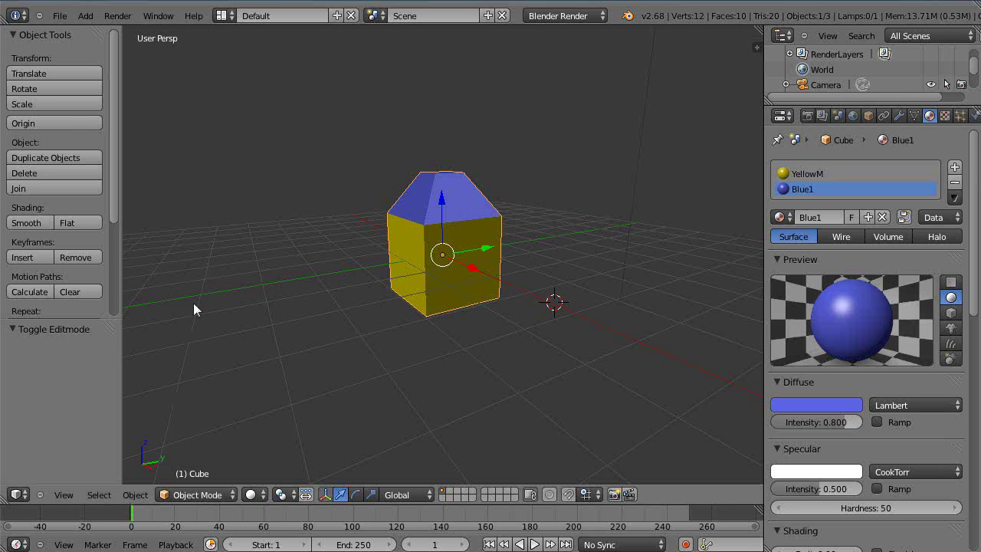
{"action": "left_click", "coordinate": [60, 15]}
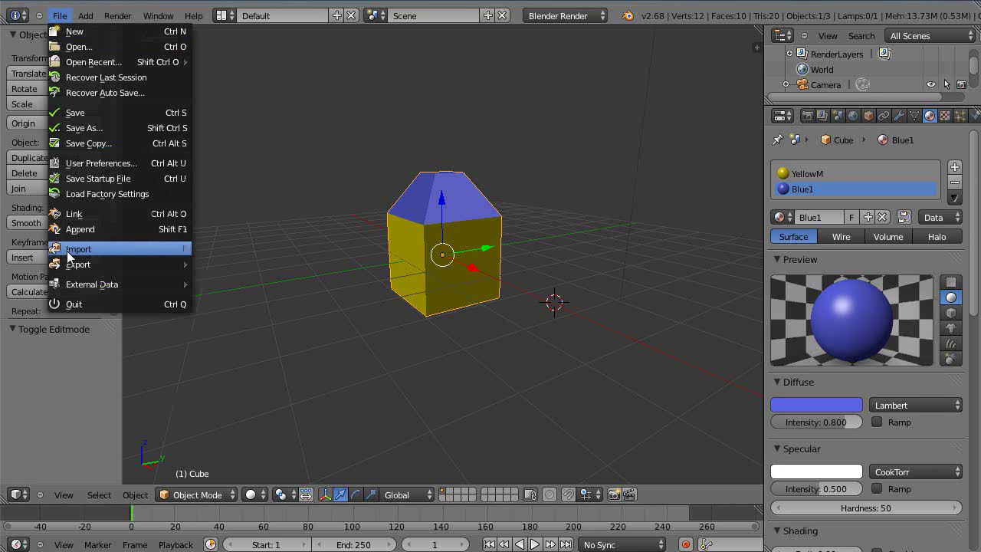
{"action": "mouse_move", "coordinate": [76, 264]}
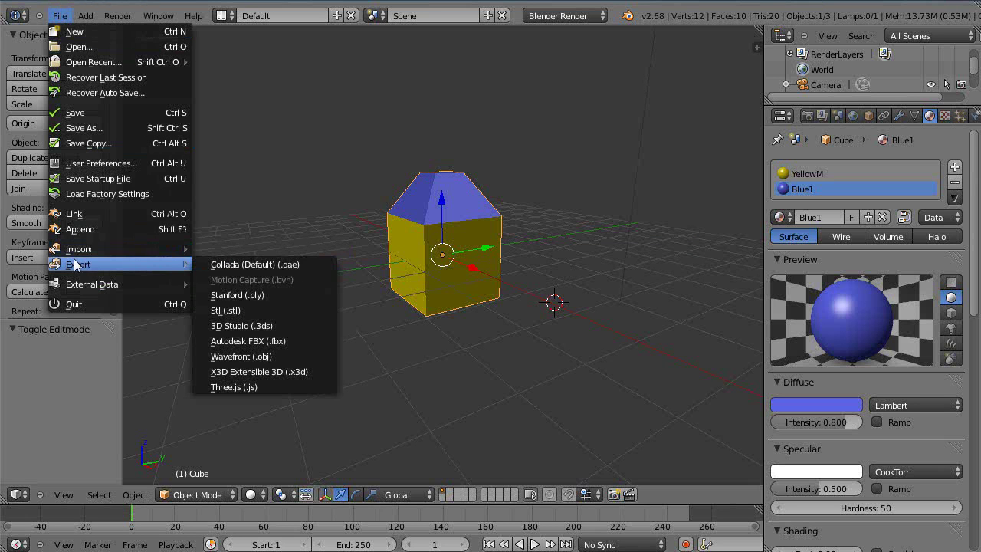
{"action": "left_click", "coordinate": [242, 341]}
{"action": "left_click", "coordinate": [221, 69]}
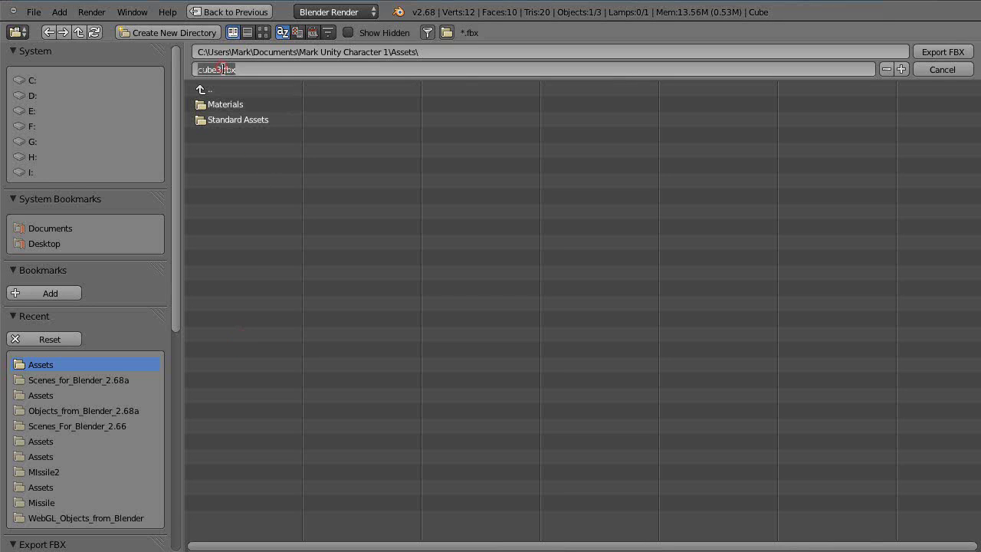
{"action": "left_click", "coordinate": [221, 69]}
{"action": "key", "text": "BackSpace"}
{"action": "key", "text": "BackSpace"}
{"action": "key", "text": "BackSpace"}
{"action": "key", "text": "BackSpace"}
{"action": "type", "text": "thing3"}
{"action": "key", "text": "Return"}
{"action": "left_click", "coordinate": [949, 52]}
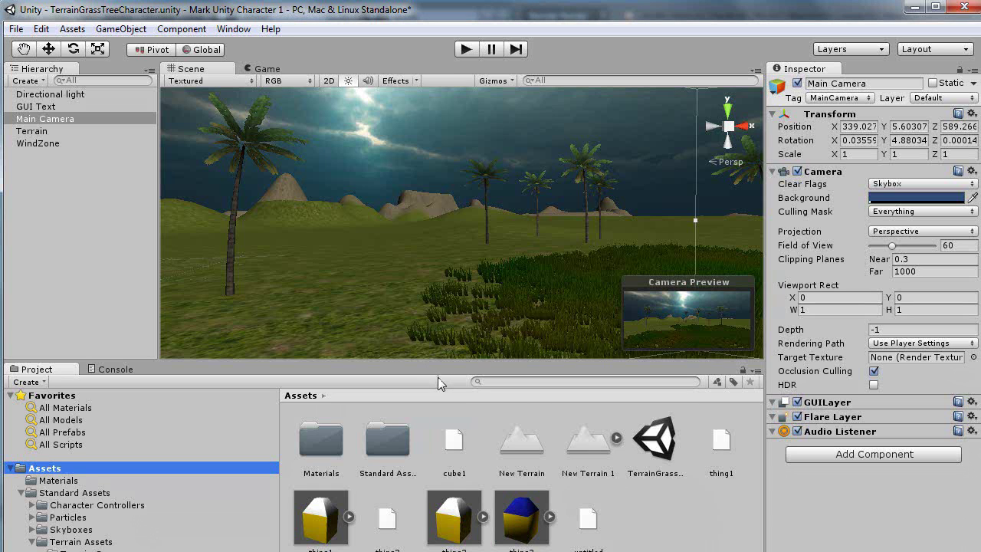
- Place the thing3 model from the Assets folder in the scene and reset its position to 0, 0, 0
{"action": "left_click_drag", "start_coordinate": [523, 517], "coordinate": [484, 244]}
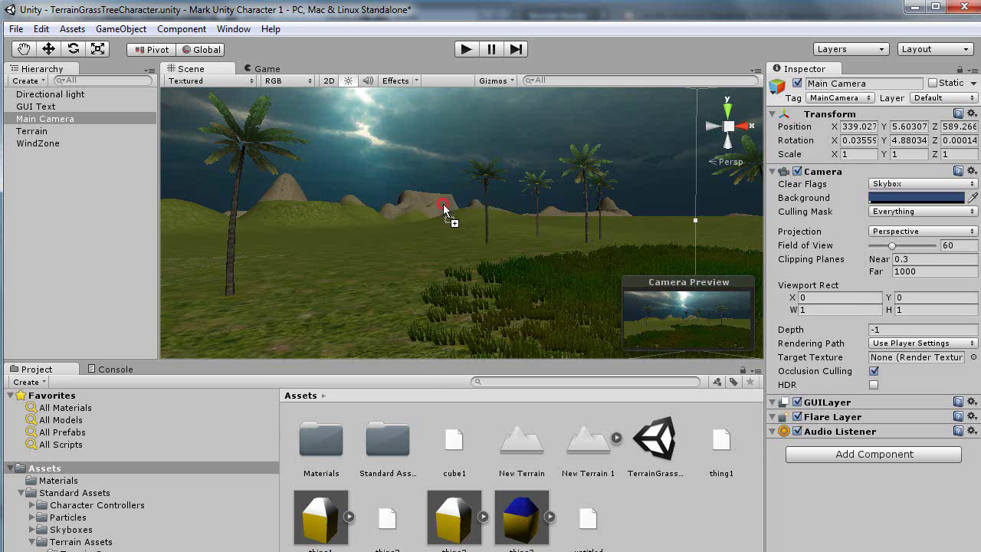
{"action": "left_click_drag", "start_coordinate": [443, 204], "coordinate": [443, 204]}
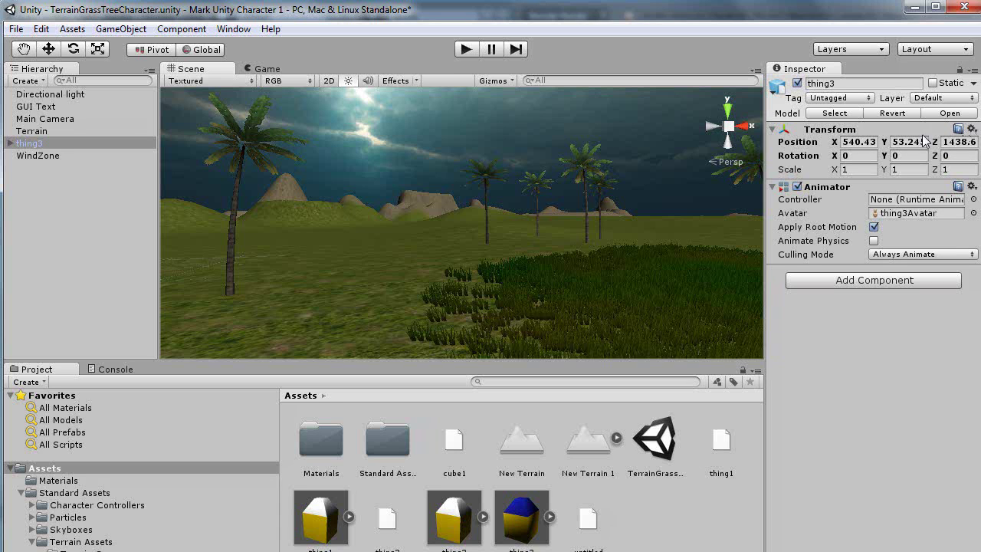
{"action": "scroll", "coordinate": [600, 255], "scroll_direction": "up", "scroll_amount": 3}
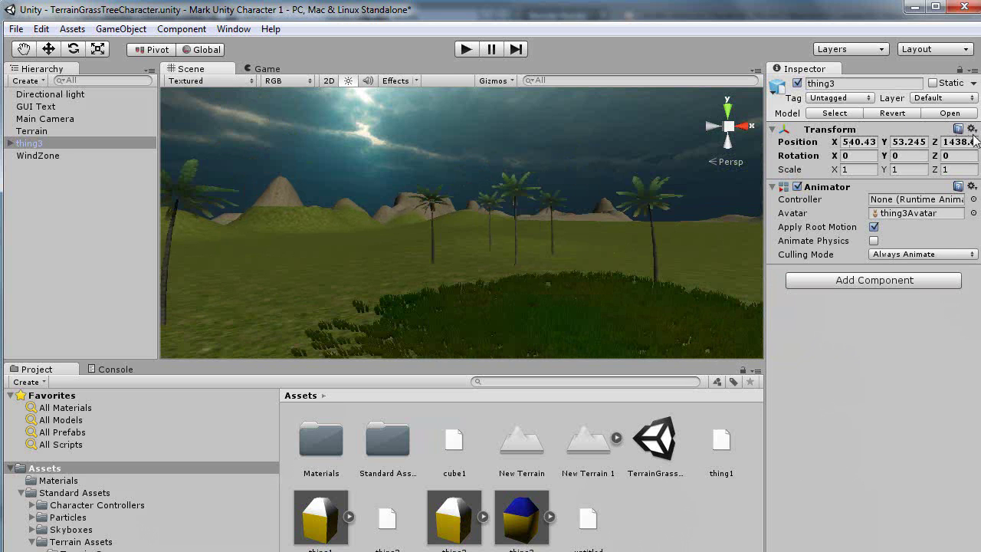
{"action": "left_click", "coordinate": [971, 129]}
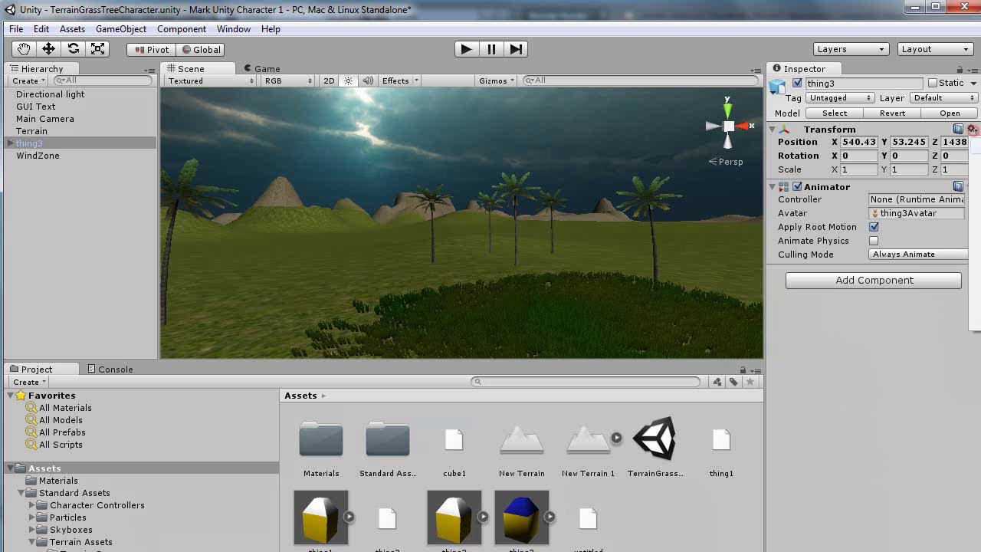
{"action": "left_click", "coordinate": [962, 142]}
{"action": "key", "text": "f"}
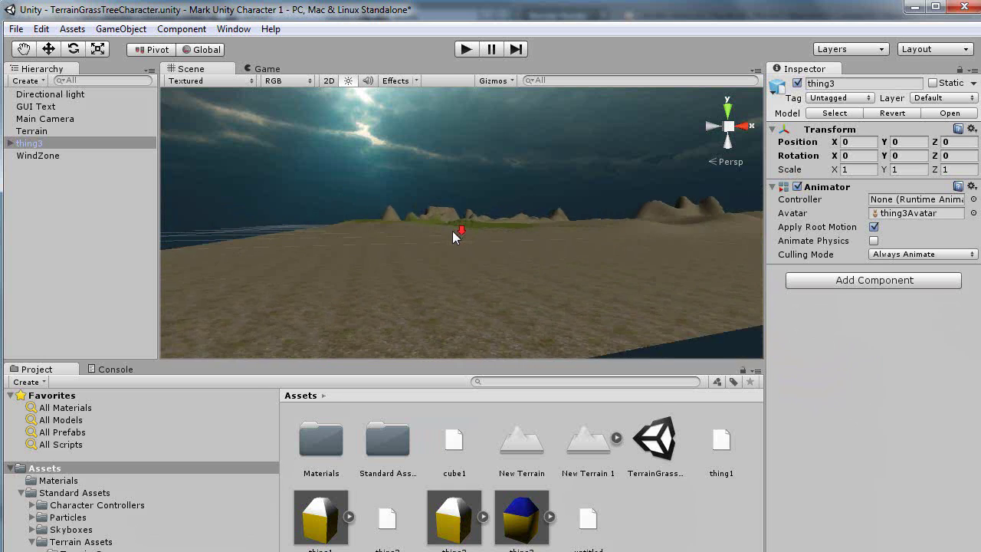
- Duplicate the thing3 object in the scene and select the first thing3 instance
{"action": "key", "text": "ctrl+d"}
{"action": "left_click_drag", "start_coordinate": [446, 233], "coordinate": [493, 365], "text": "alt"}
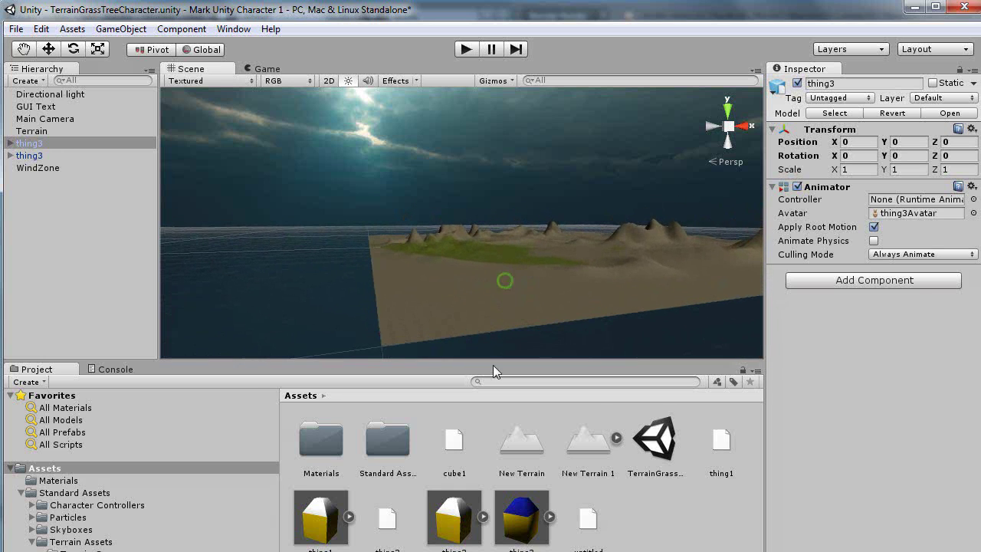
{"action": "left_click", "coordinate": [30, 144]}
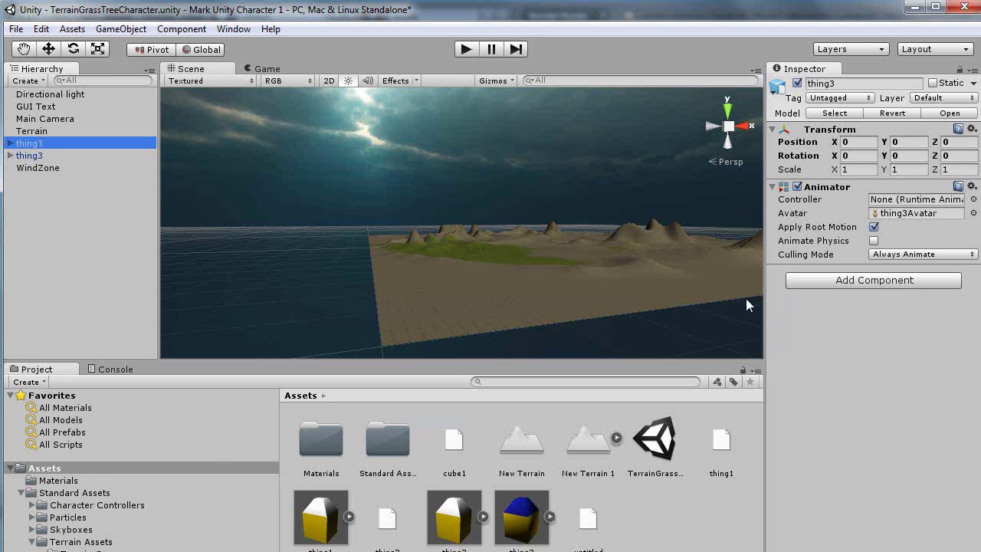
- Compare the import settings of the thing3 and thing2 assets and set thing3's scale factor to 1
{"action": "left_click", "coordinate": [520, 522]}
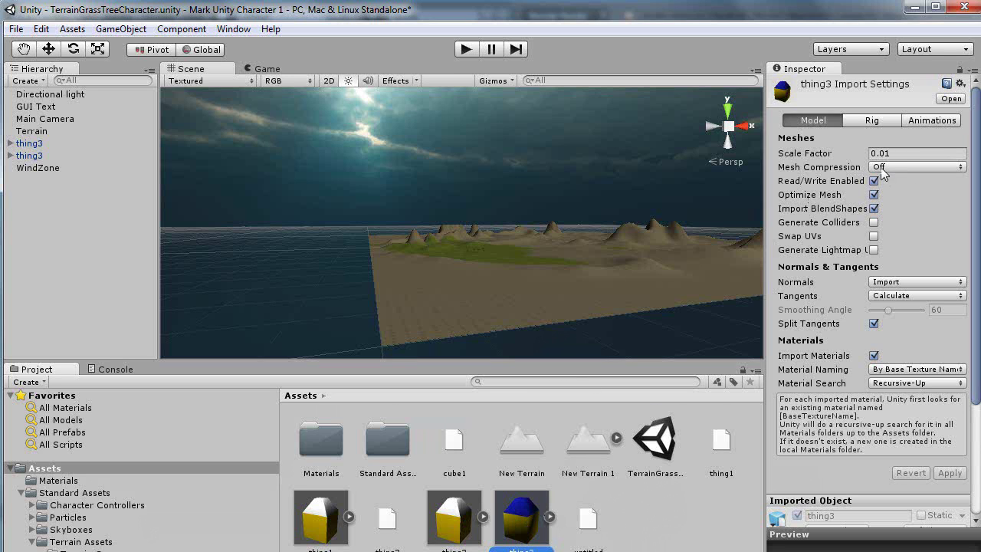
{"action": "left_click", "coordinate": [453, 524]}
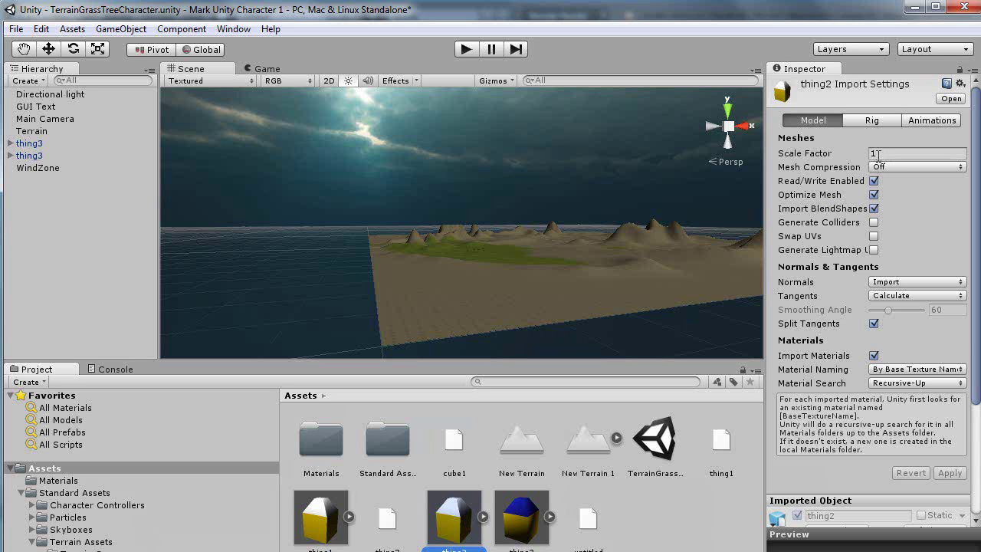
{"action": "left_click", "coordinate": [520, 515]}
{"action": "left_click", "coordinate": [919, 156]}
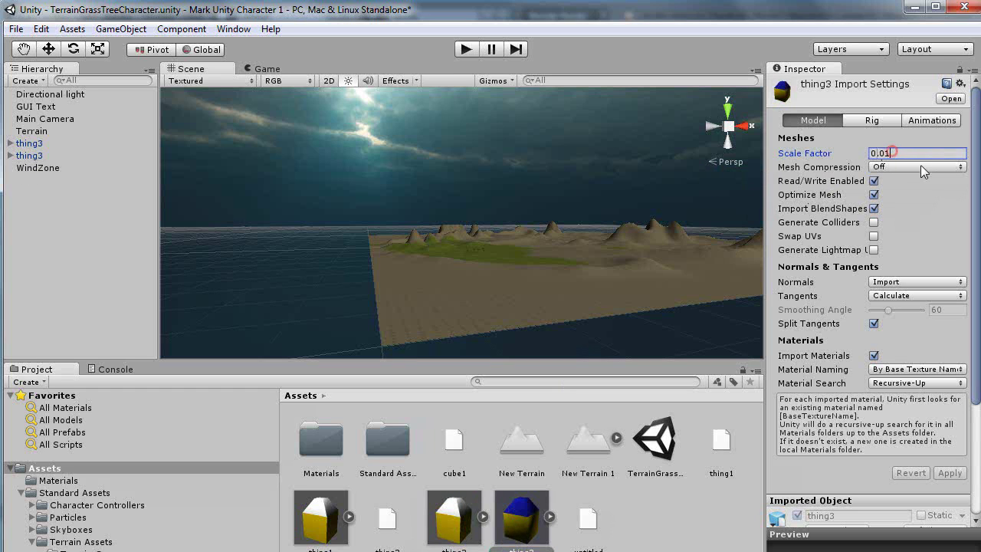
{"action": "key", "text": "BackSpace"}
{"action": "key", "text": "BackSpace"}
{"action": "key", "text": "BackSpace"}
{"action": "key", "text": "BackSpace"}
{"action": "type", "text": "1"}
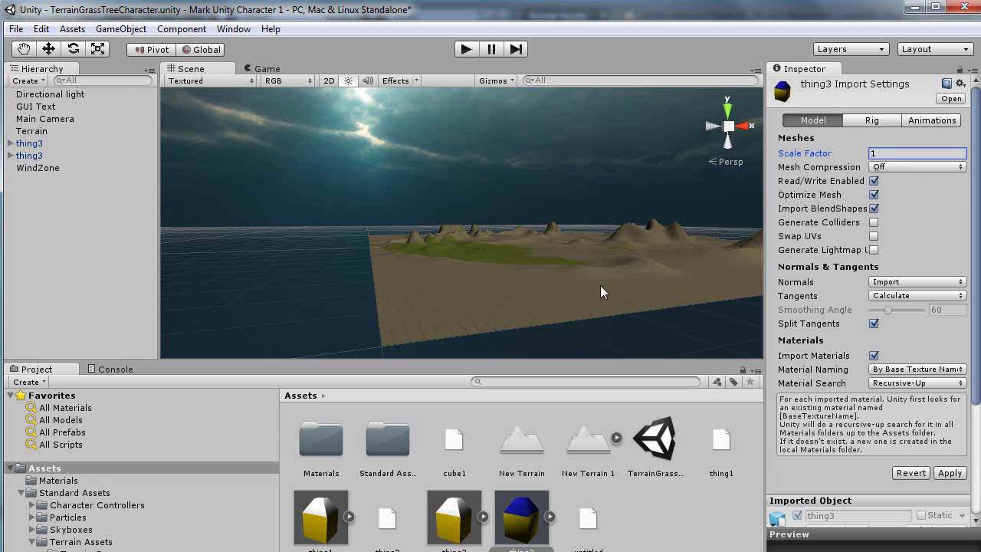
- Select the second thing3 instance in the scene and apply the pending import settings of thing3.fbx
{"action": "scroll", "coordinate": [530, 275], "scroll_direction": "down", "scroll_amount": 3}
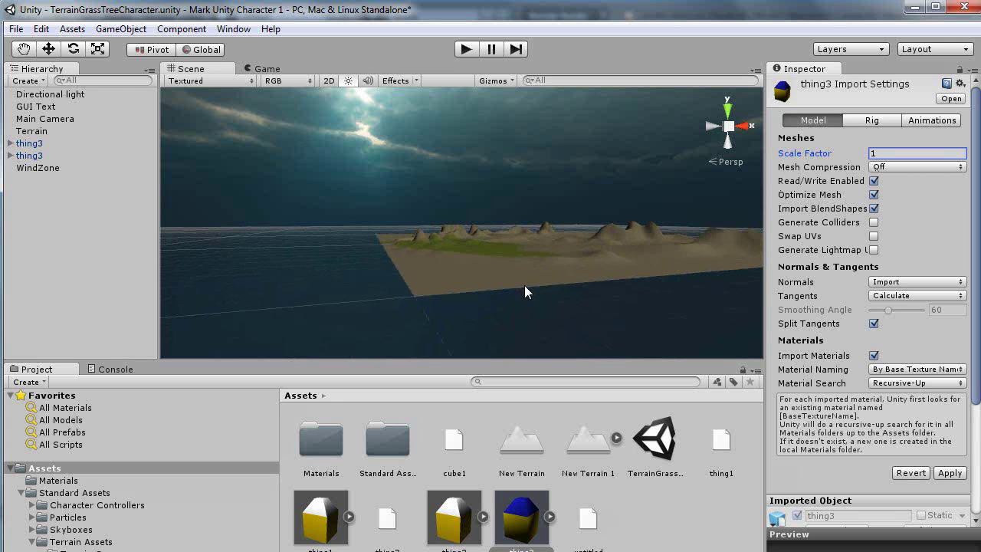
{"action": "scroll", "coordinate": [525, 290], "scroll_direction": "up", "scroll_amount": 3}
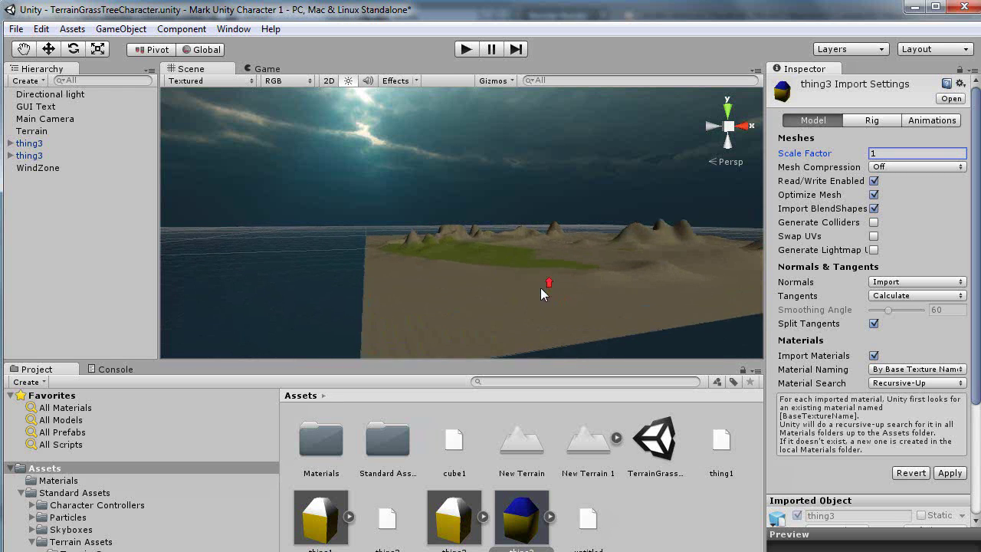
{"action": "middle_click_drag", "start_coordinate": [540, 294], "coordinate": [480, 291]}
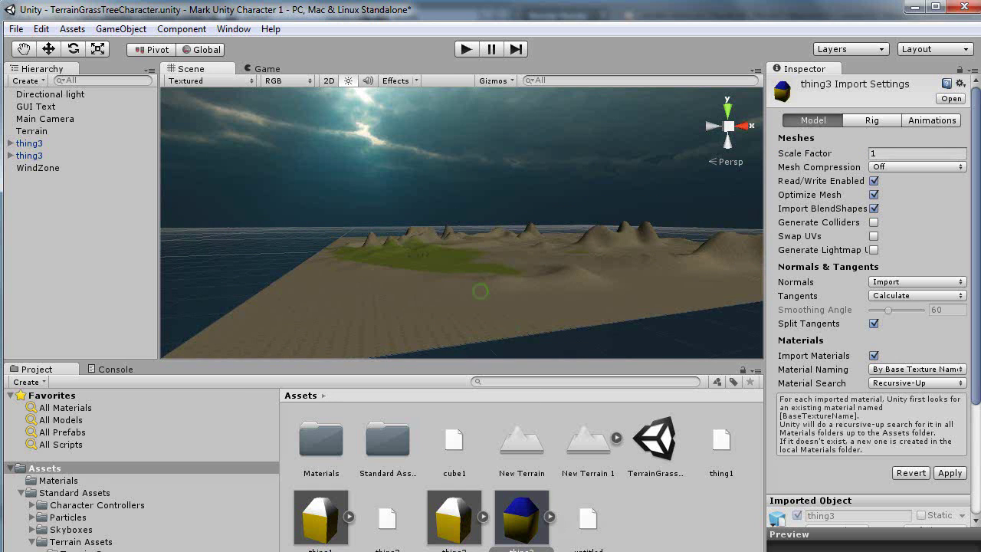
{"action": "left_click", "coordinate": [31, 155]}
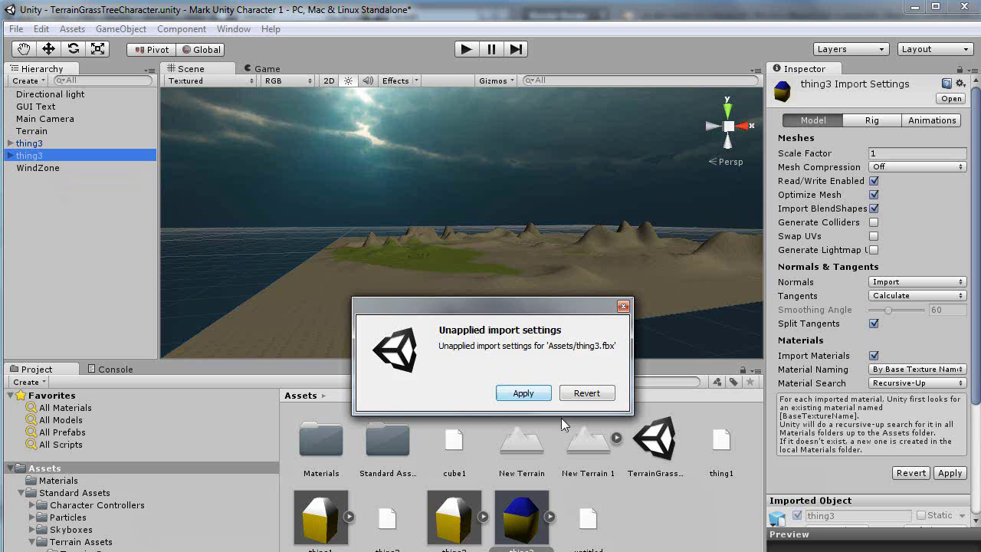
{"action": "left_click", "coordinate": [523, 392]}
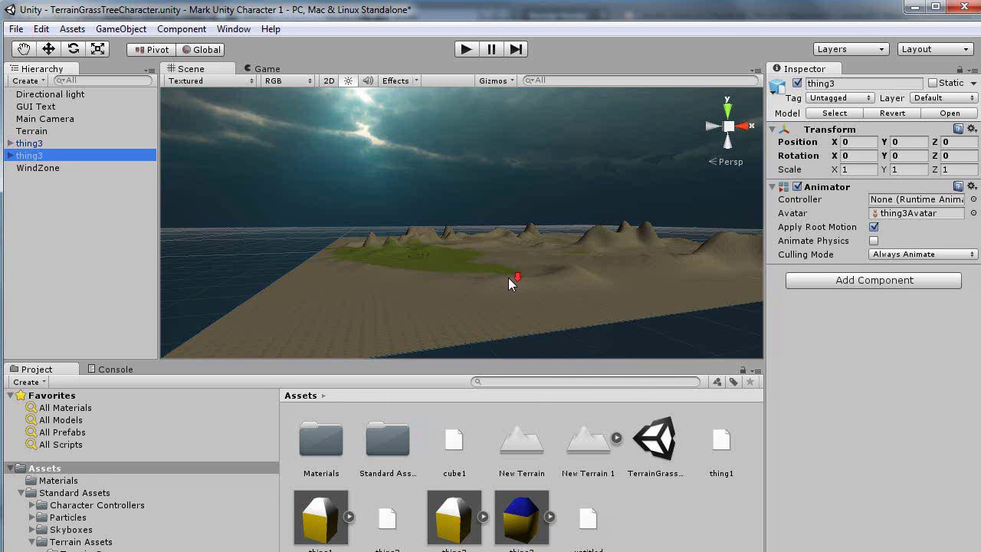
- Frame the first thing3 instance in the Scene view to inspect the model beside the terrain
{"action": "left_click", "coordinate": [509, 277]}
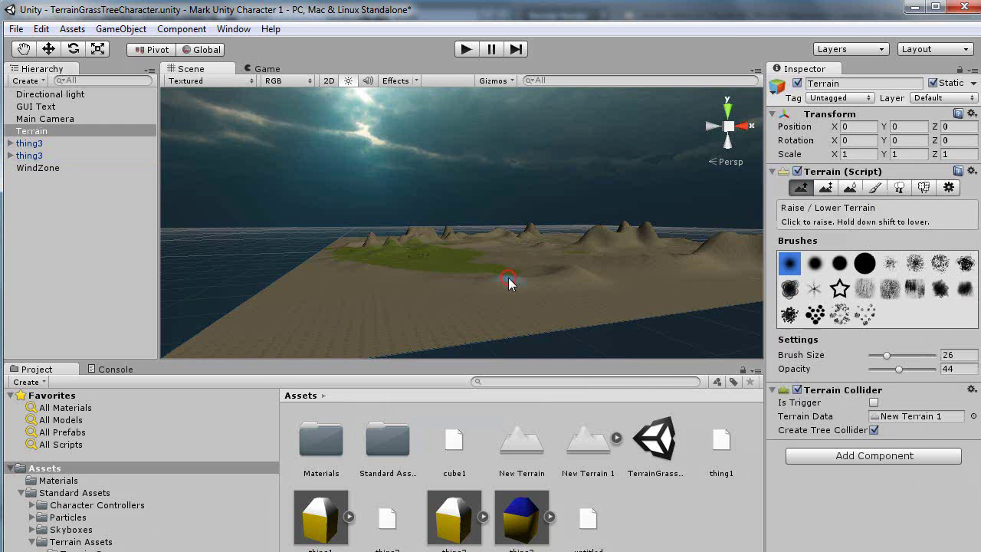
{"action": "scroll", "coordinate": [509, 278], "scroll_direction": "down", "scroll_amount": 2}
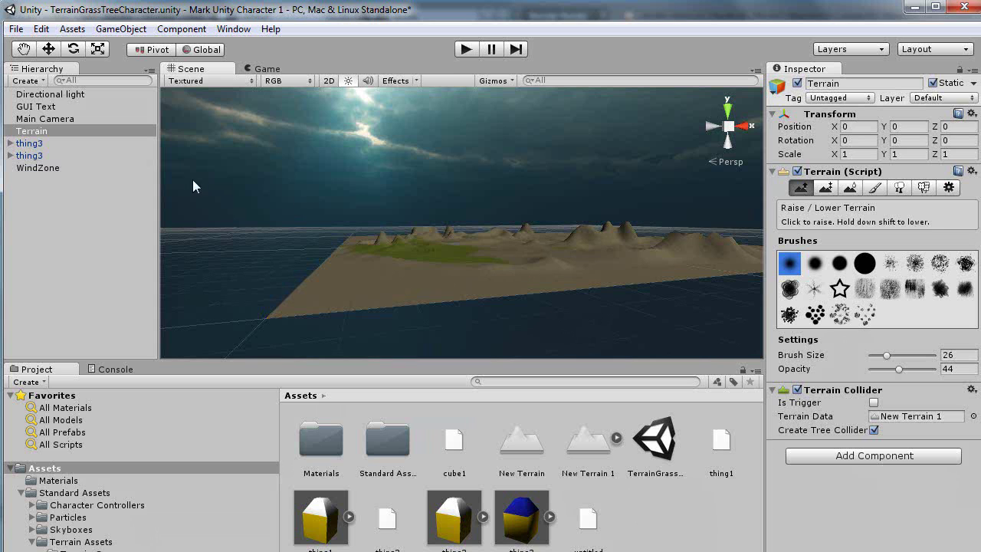
{"action": "left_click", "coordinate": [29, 144]}
{"action": "key", "text": "f"}
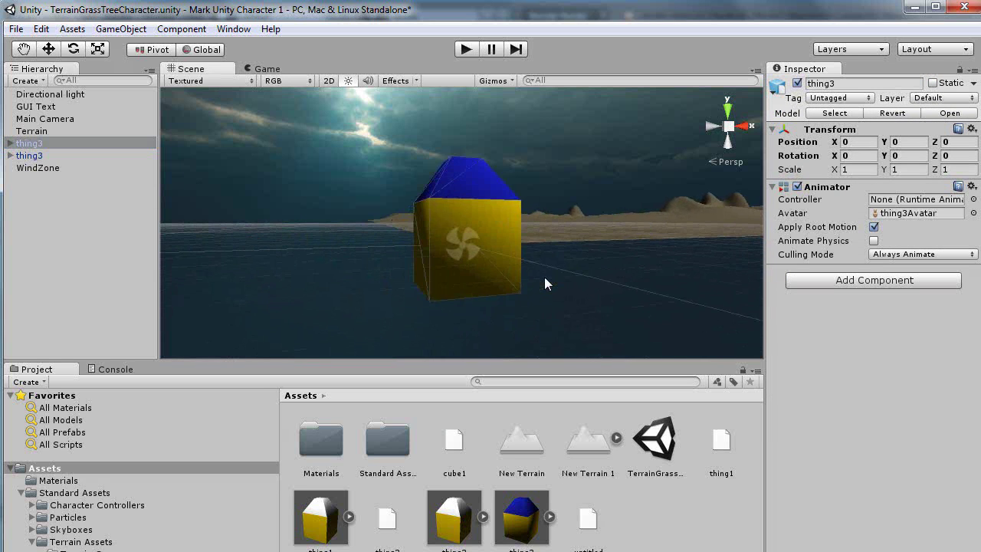
{"action": "middle_click_drag", "start_coordinate": [544, 278], "coordinate": [386, 314]}
{"action": "left_click", "coordinate": [333, 275]}
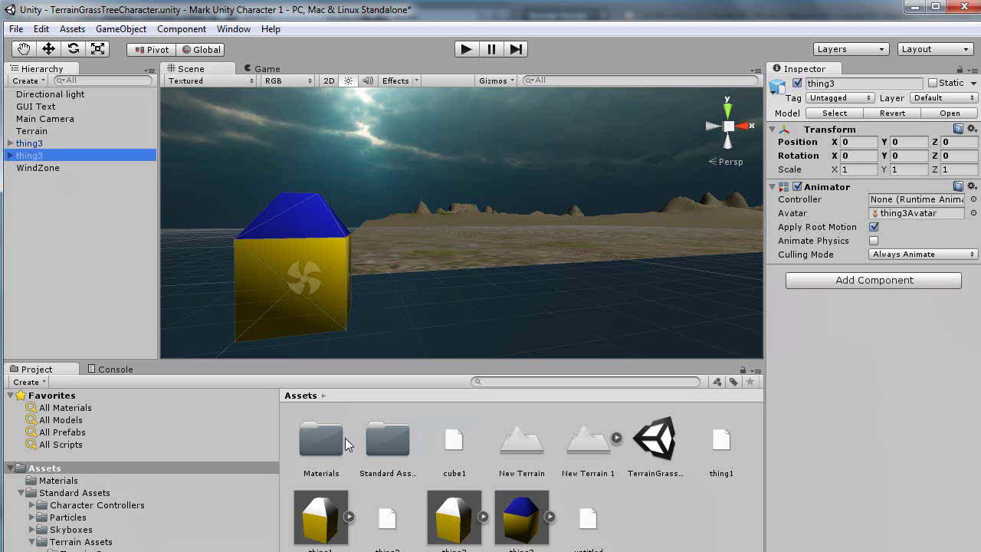
- Set the thing3 asset's import scale factor to 0.01 and apply it
{"action": "left_click", "coordinate": [512, 537]}
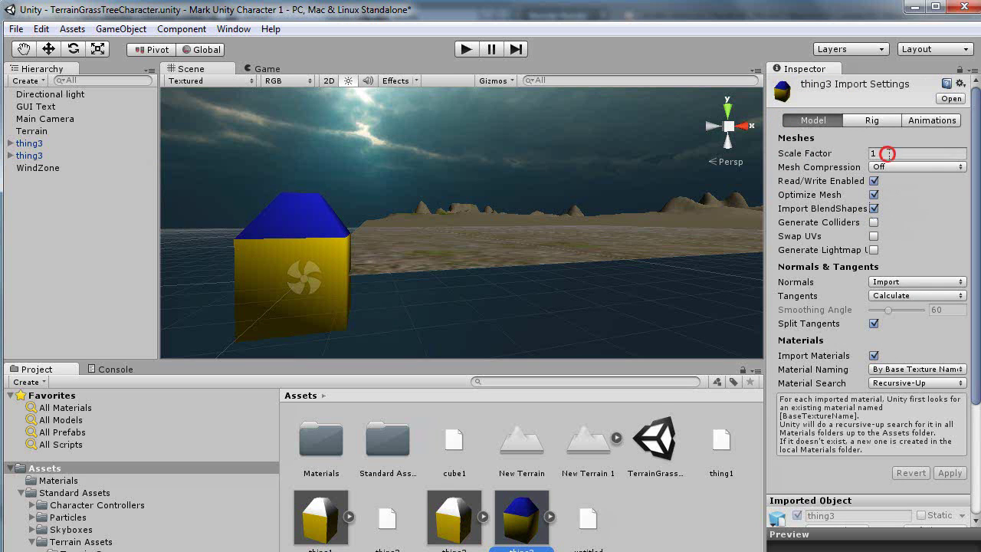
{"action": "left_click", "coordinate": [889, 153]}
{"action": "type", "text": "0.01"}
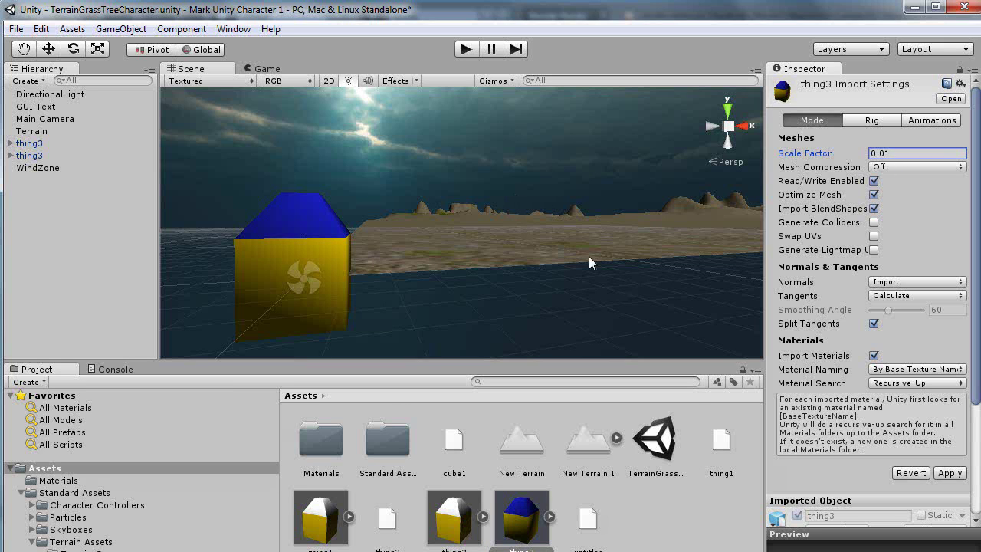
{"action": "left_click", "coordinate": [949, 473]}
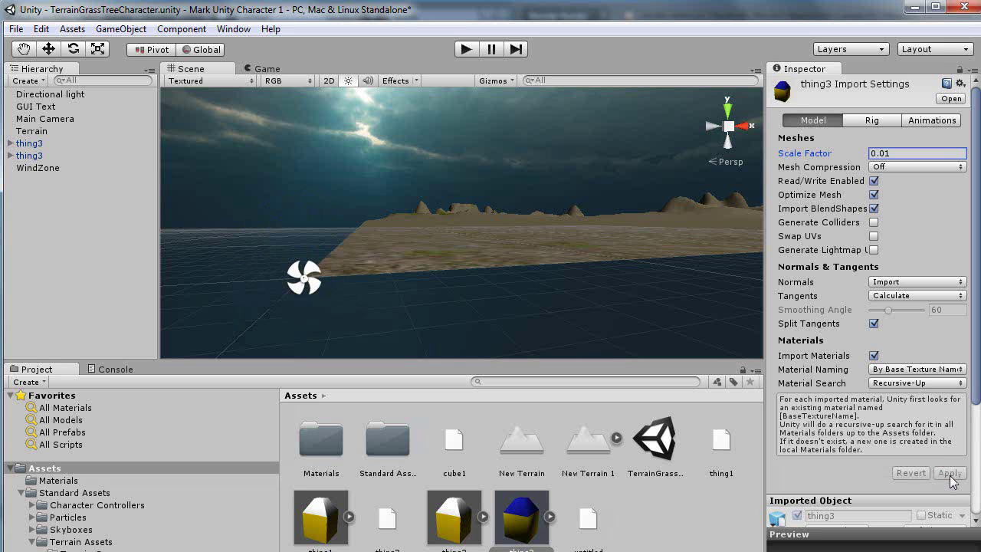
- Set the thing3 asset's import scale factor back to 1 and apply it
{"action": "double_click", "coordinate": [911, 154]}
{"action": "type", "text": "1"}
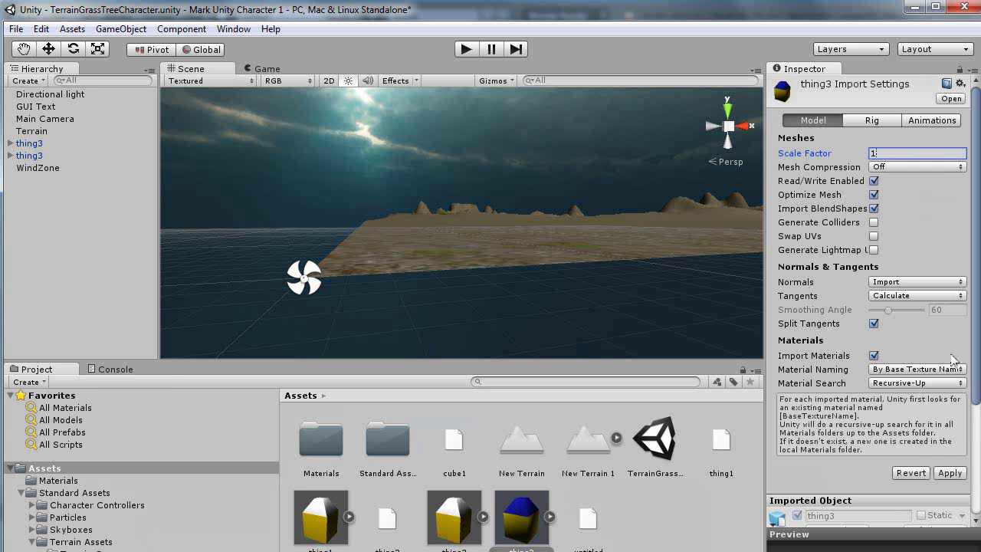
{"action": "left_click", "coordinate": [950, 473]}
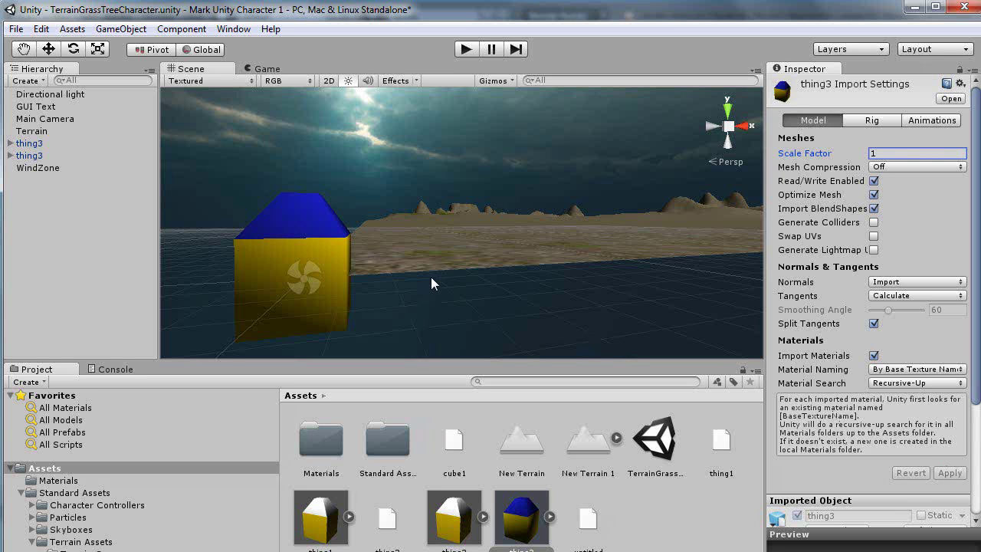
- Inspect the thing3 model's size in the scene and switch to Blender
{"action": "scroll", "coordinate": [431, 284], "scroll_direction": "down", "scroll_amount": 2}
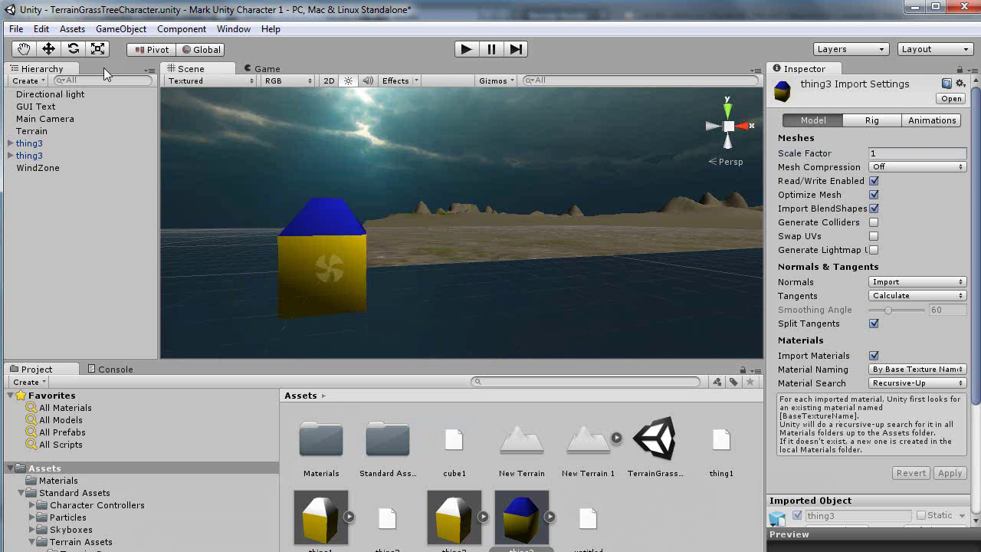
{"action": "scroll", "coordinate": [594, 276], "scroll_direction": "up", "scroll_amount": 1}
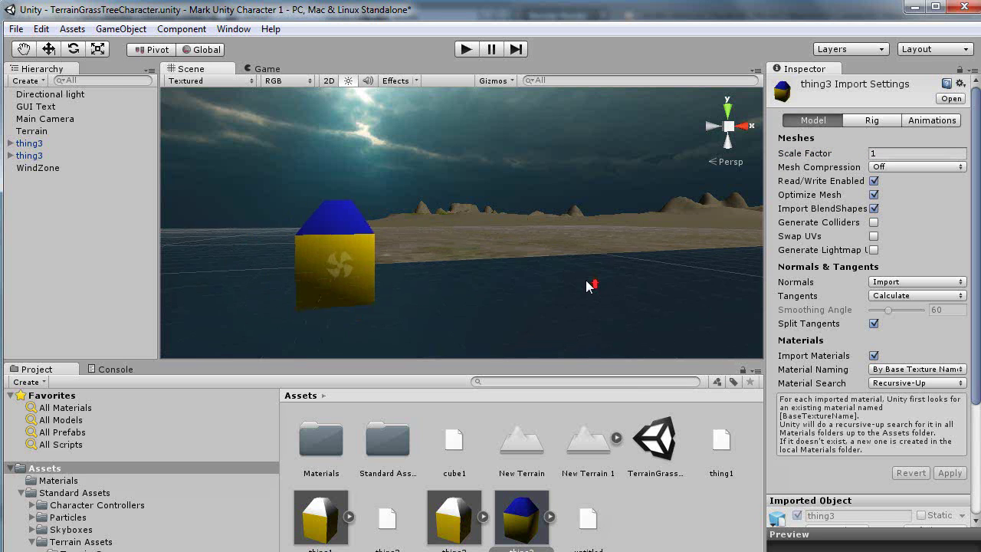
{"action": "scroll", "coordinate": [587, 282], "scroll_direction": "up", "scroll_amount": 3}
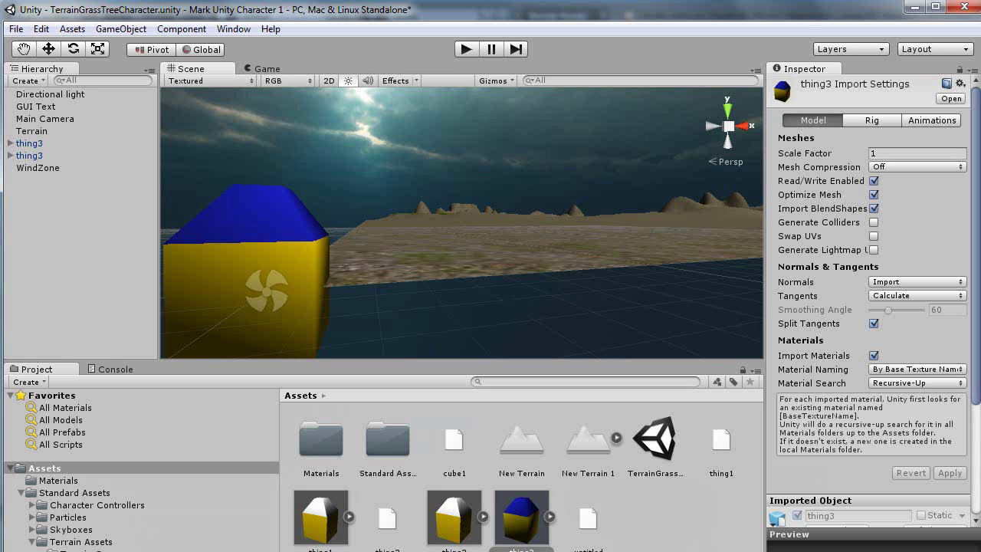
{"action": "key", "text": "alt+Tab"}
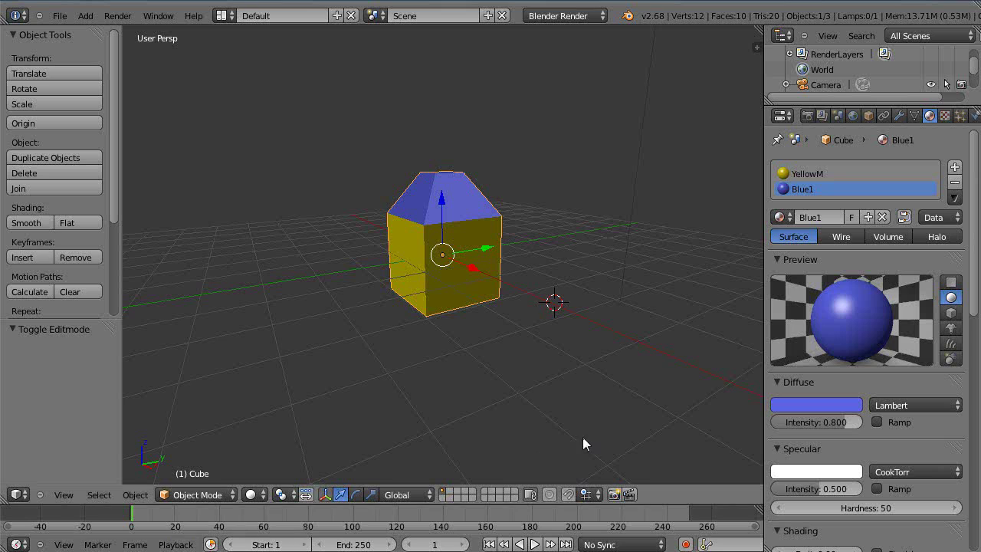